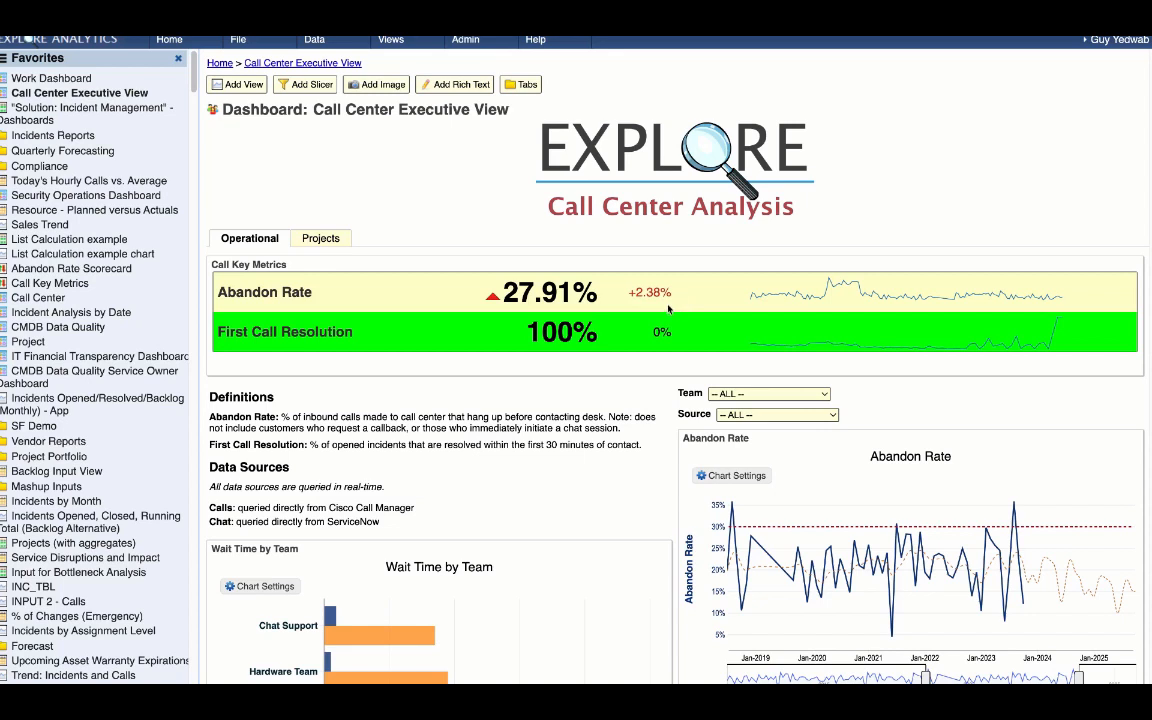
Review the installation, confirmation, configuration and test pages of the Explore Analytics Agent wizard, and close it without installing.
left_click(314, 42)
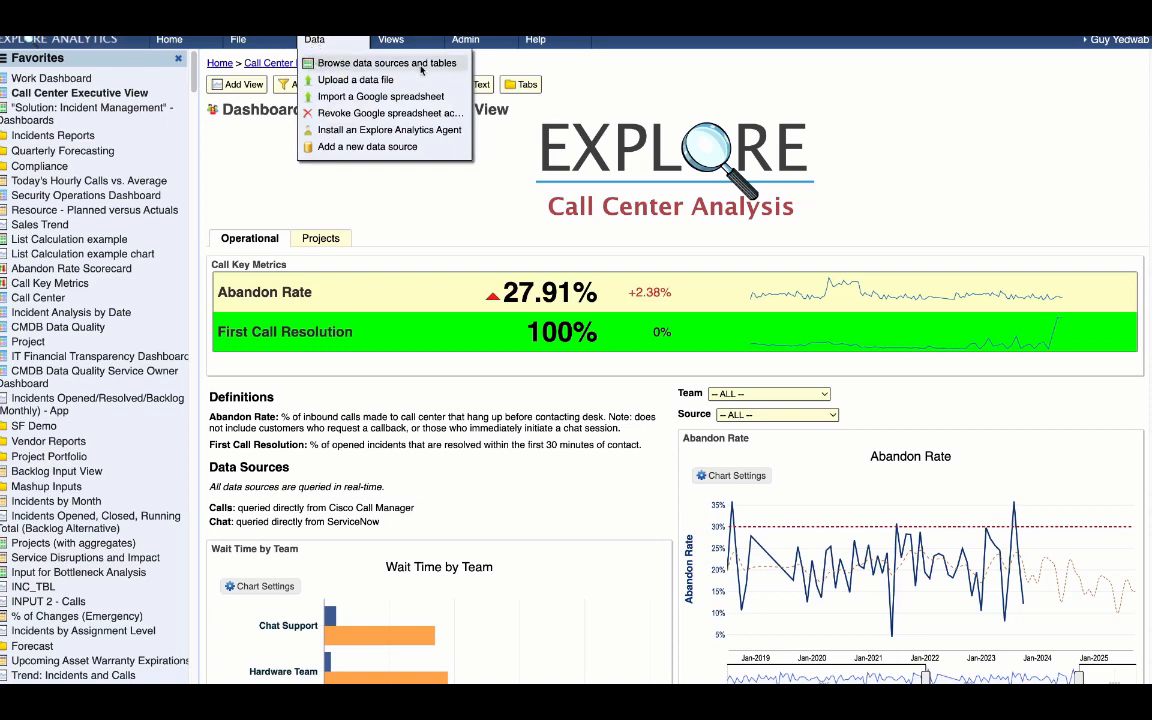
left_click(392, 131)
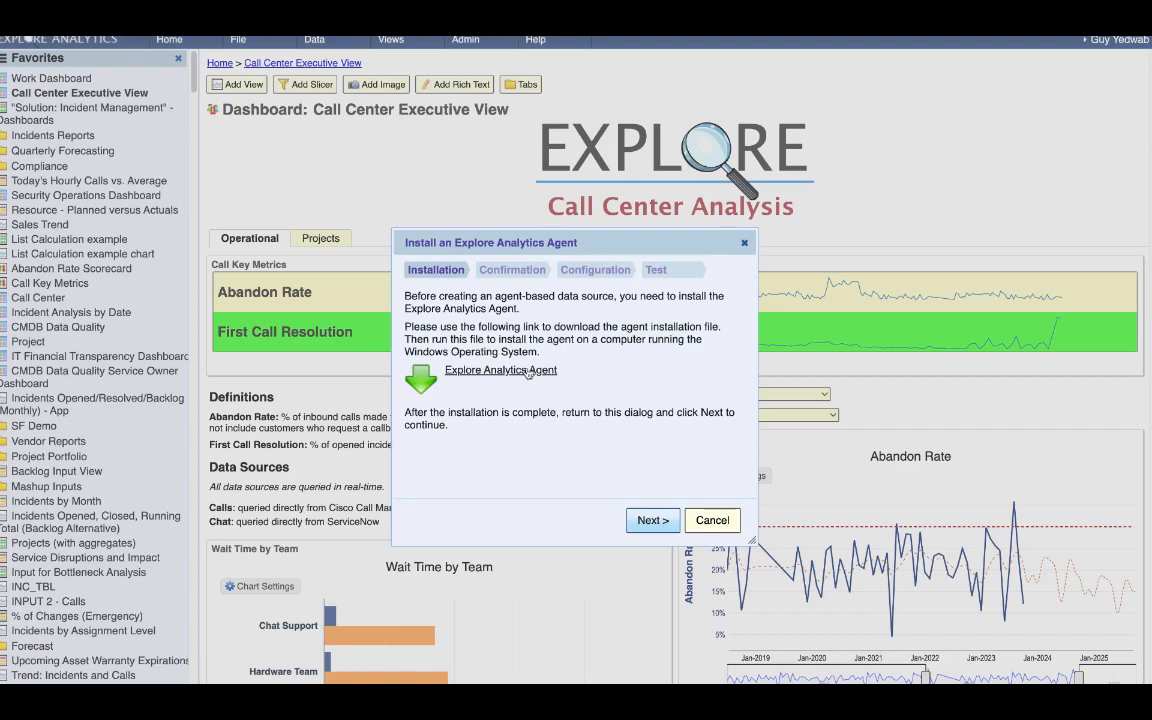
left_click(655, 524)
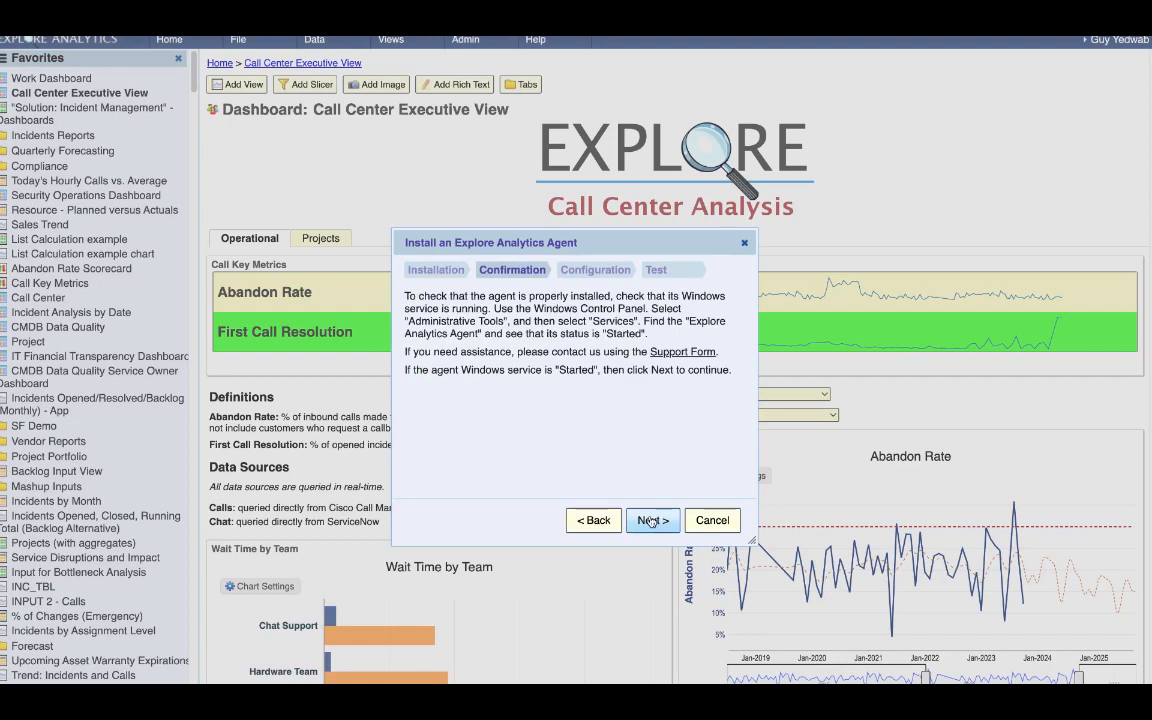
left_click(651, 521)
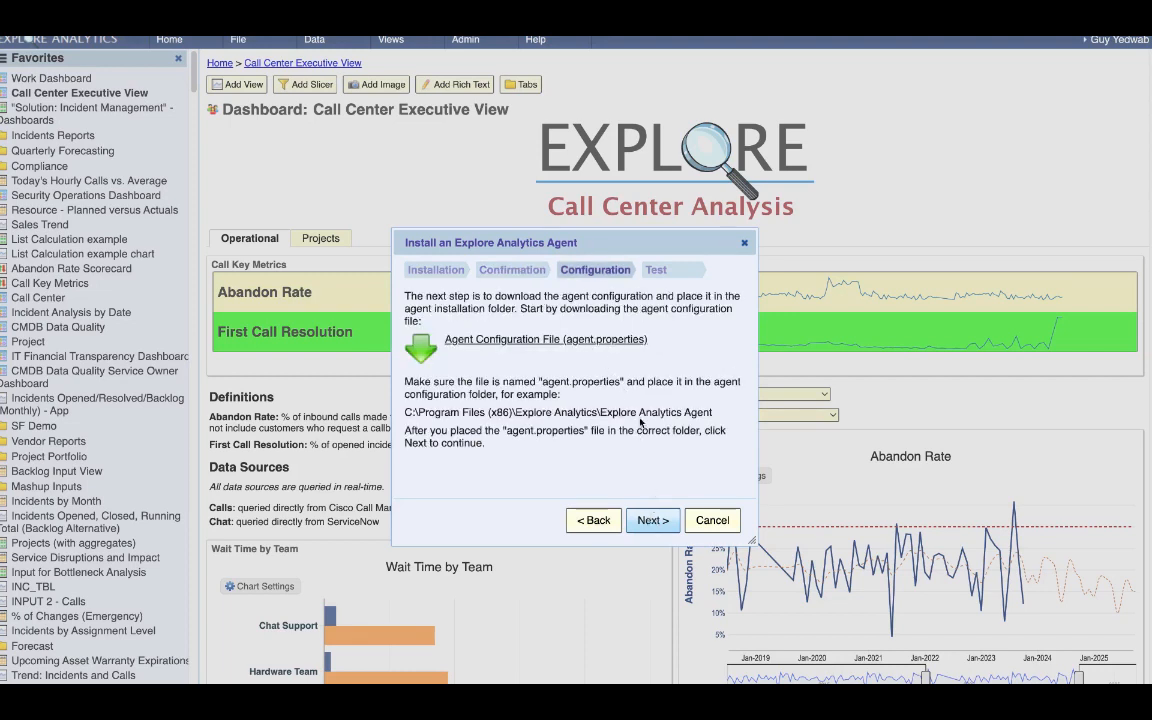
left_click(653, 520)
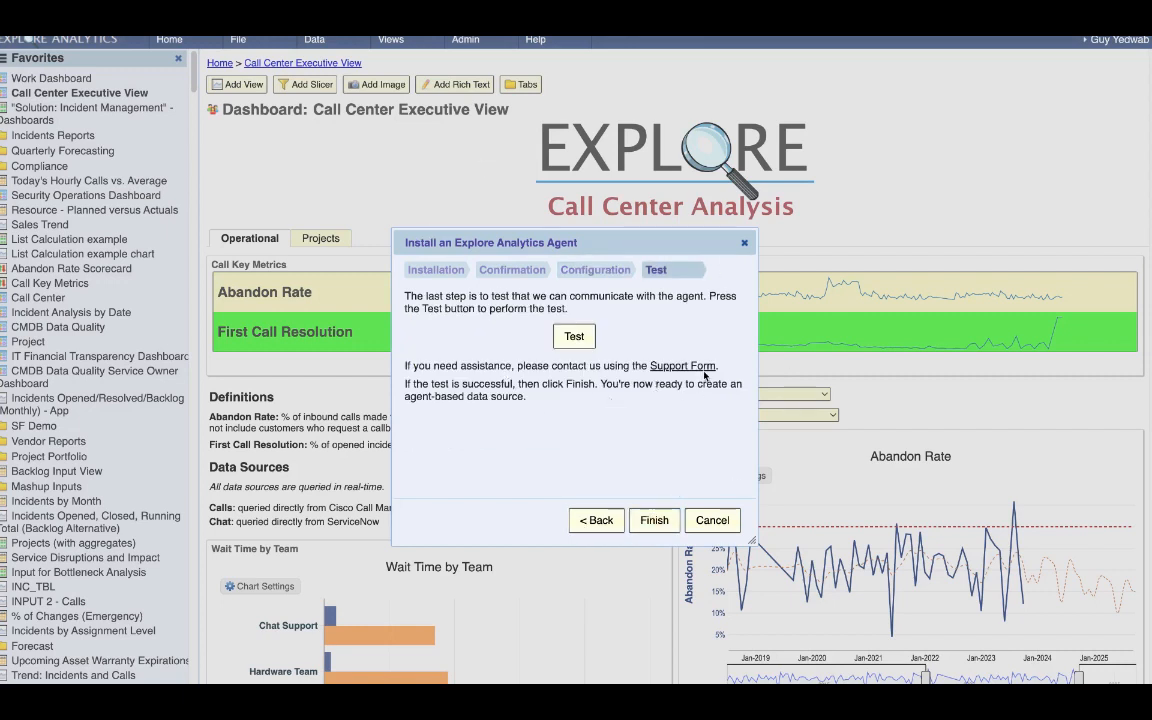
left_click(744, 244)
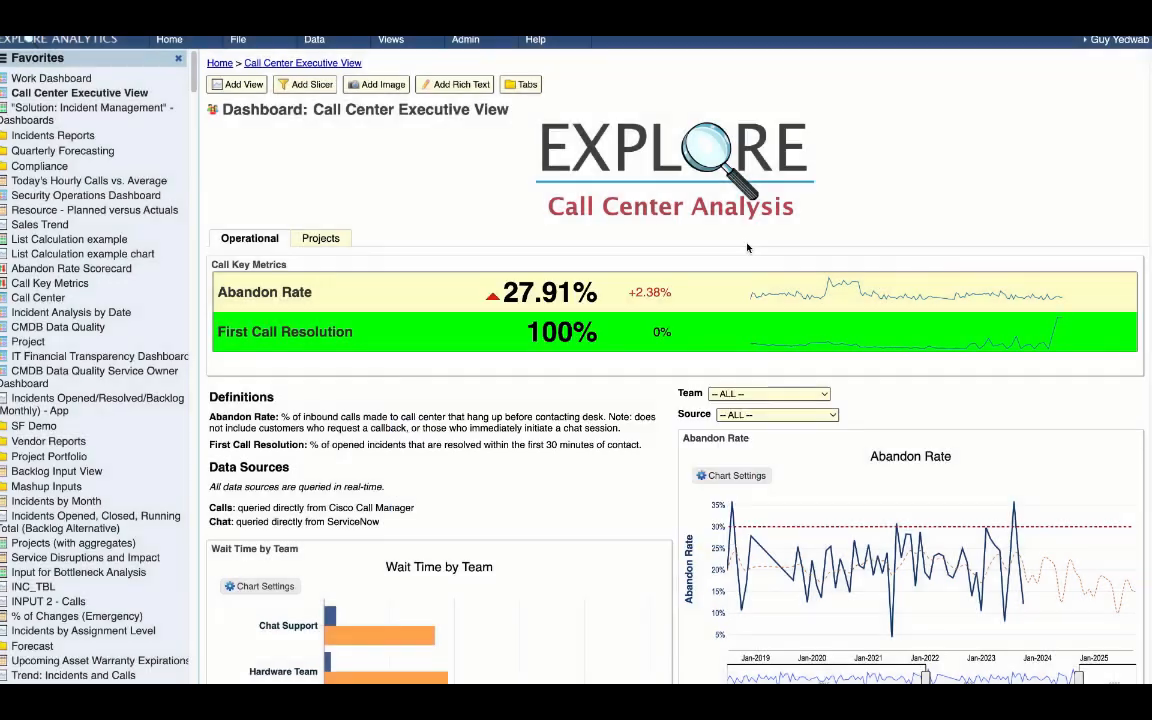
Start adding a new Microsoft SQL Server data source, leaving the option to skip auto-adding tables off.
left_click(315, 42)
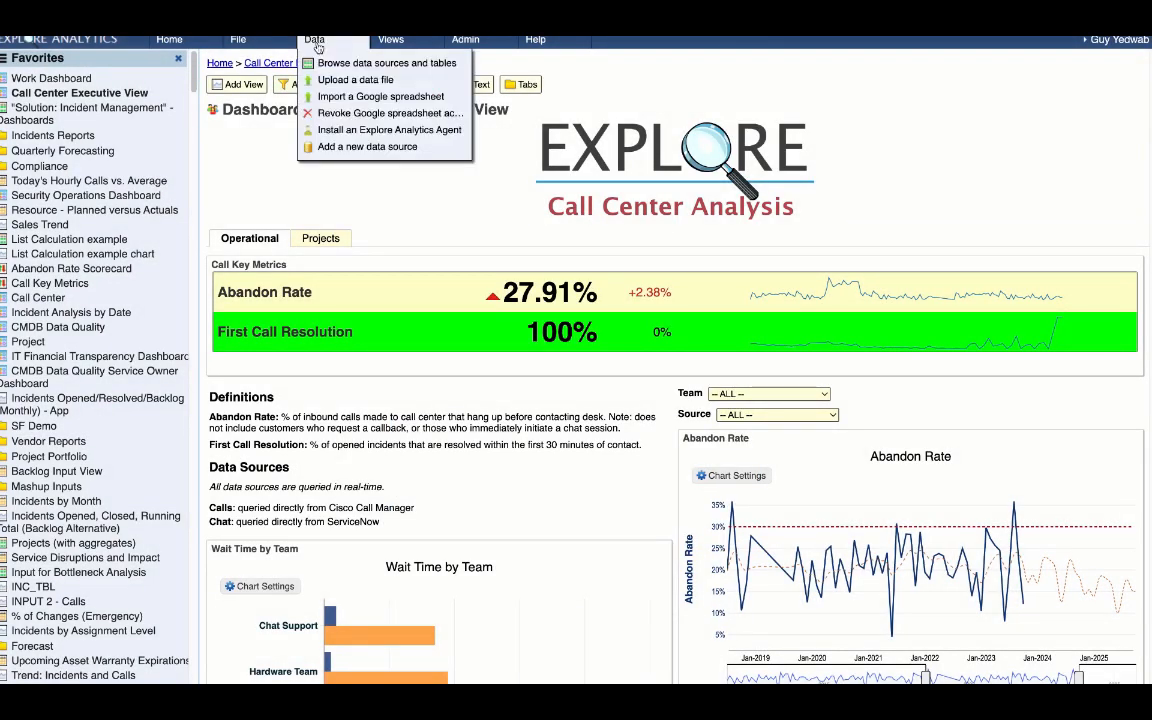
left_click(317, 147)
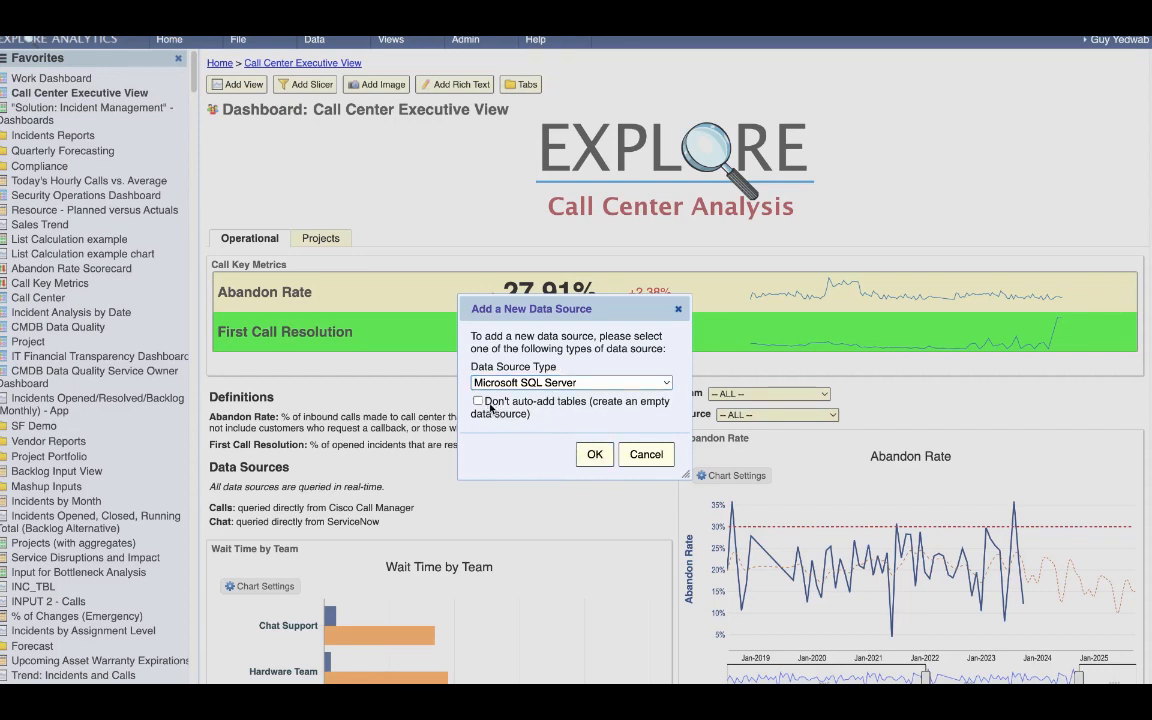
left_click_drag(484, 402, 531, 413)
left_click(565, 423)
left_click(480, 406)
left_click(478, 404)
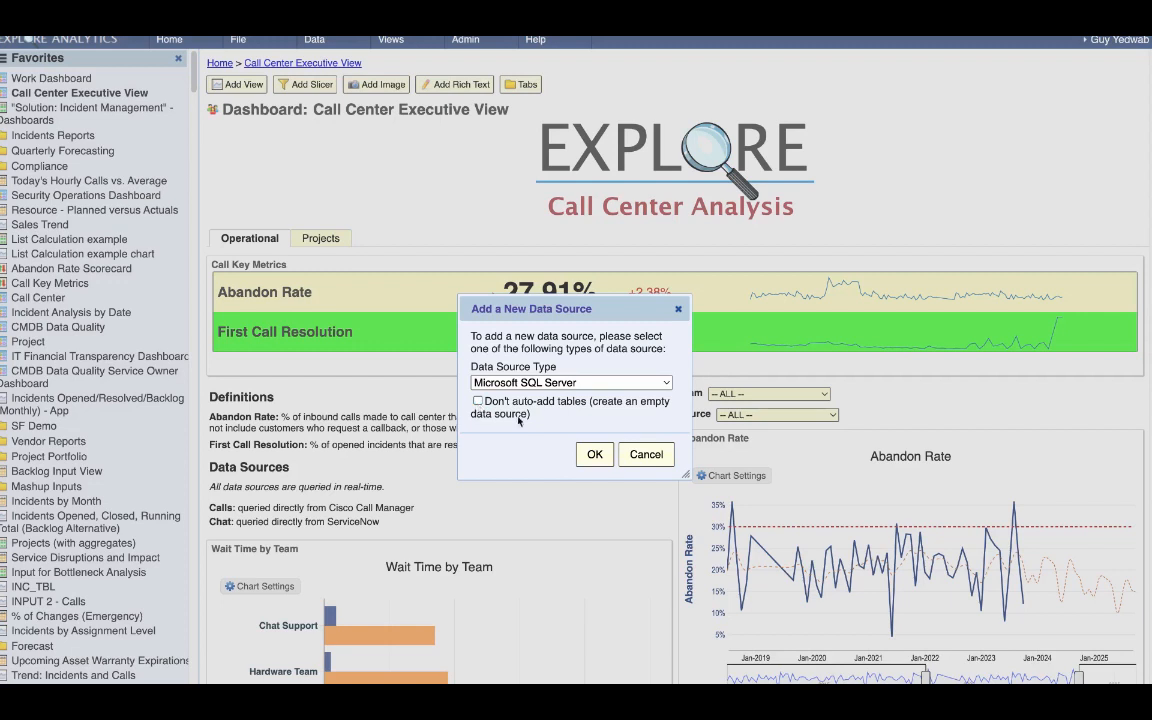
left_click(594, 455)
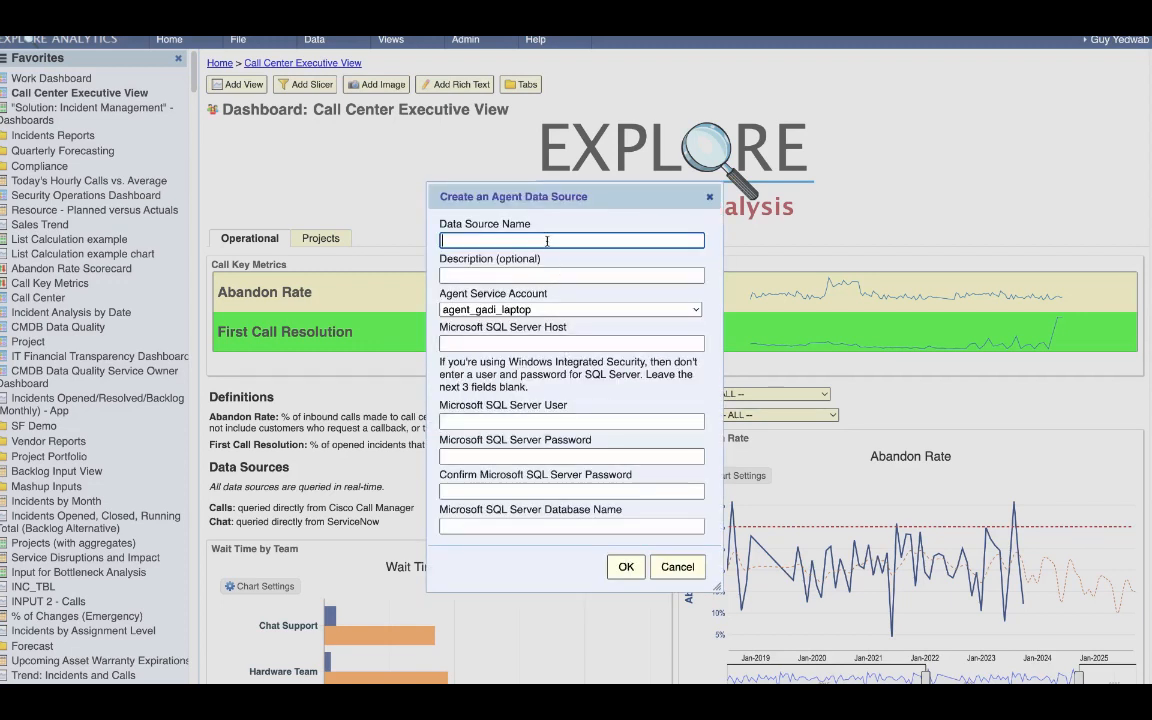
Name the data source Chinook 2 and set its SQL Server host to localhost, leaving the description blank.
type("Chinook 2")
left_click(540, 271)
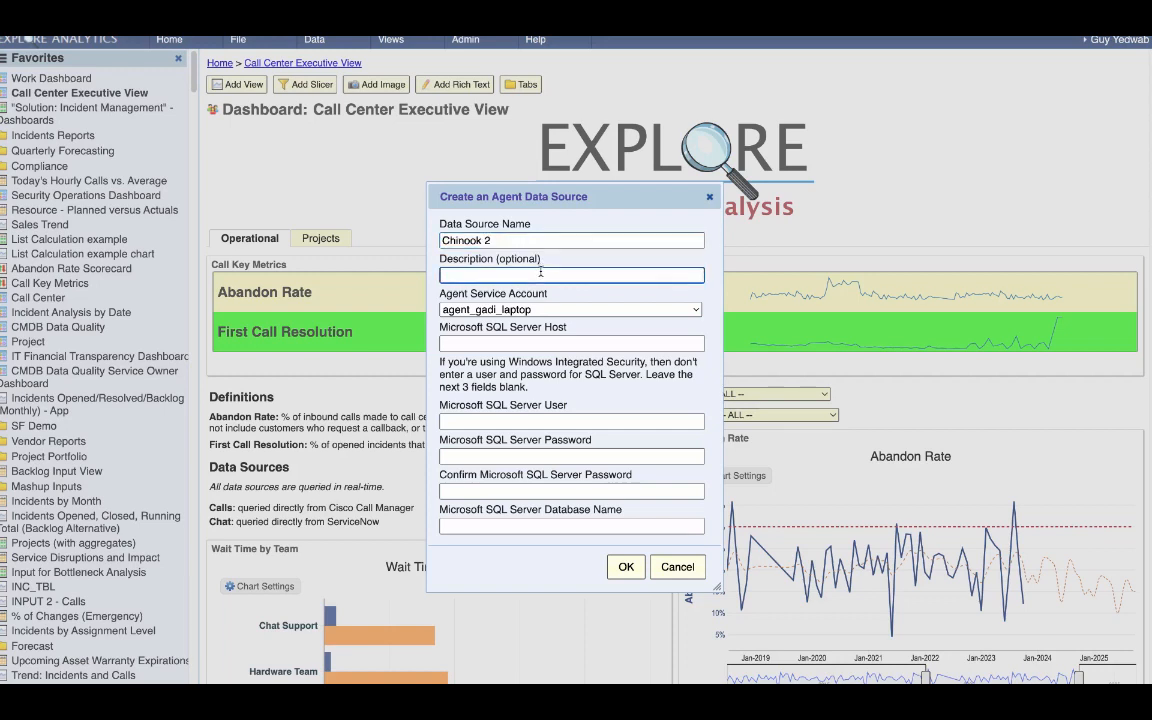
left_click(524, 314)
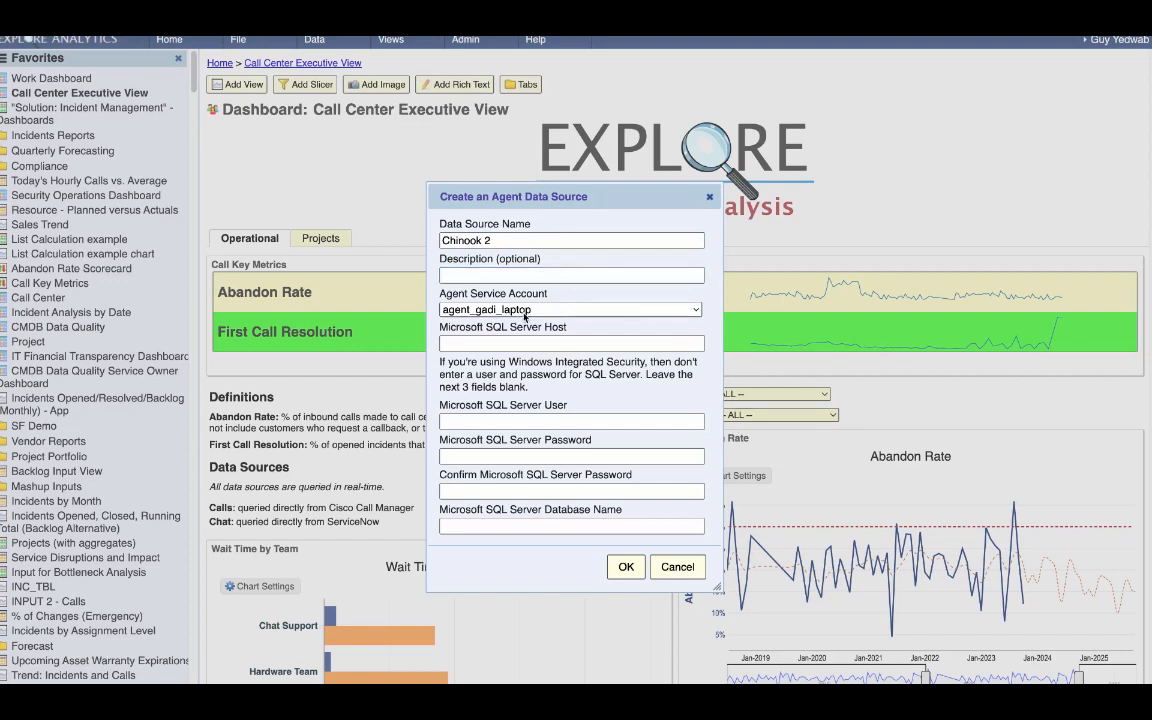
left_click(505, 343)
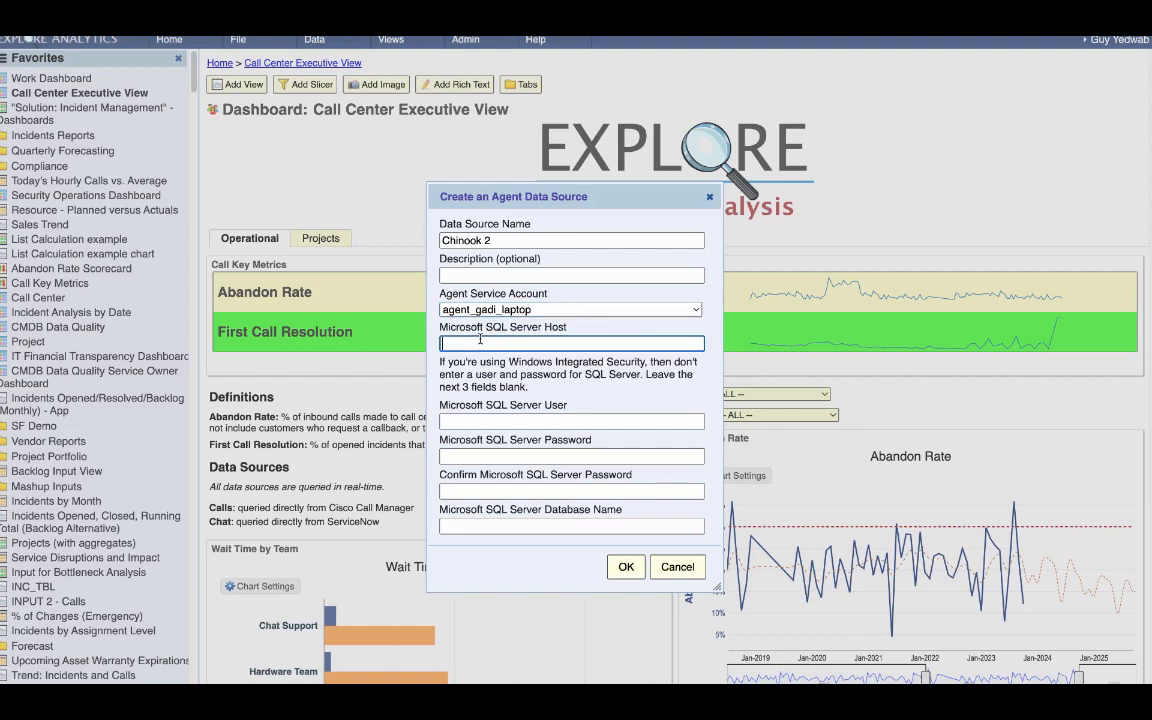
type("localhost")
left_click_drag(439, 362, 510, 362)
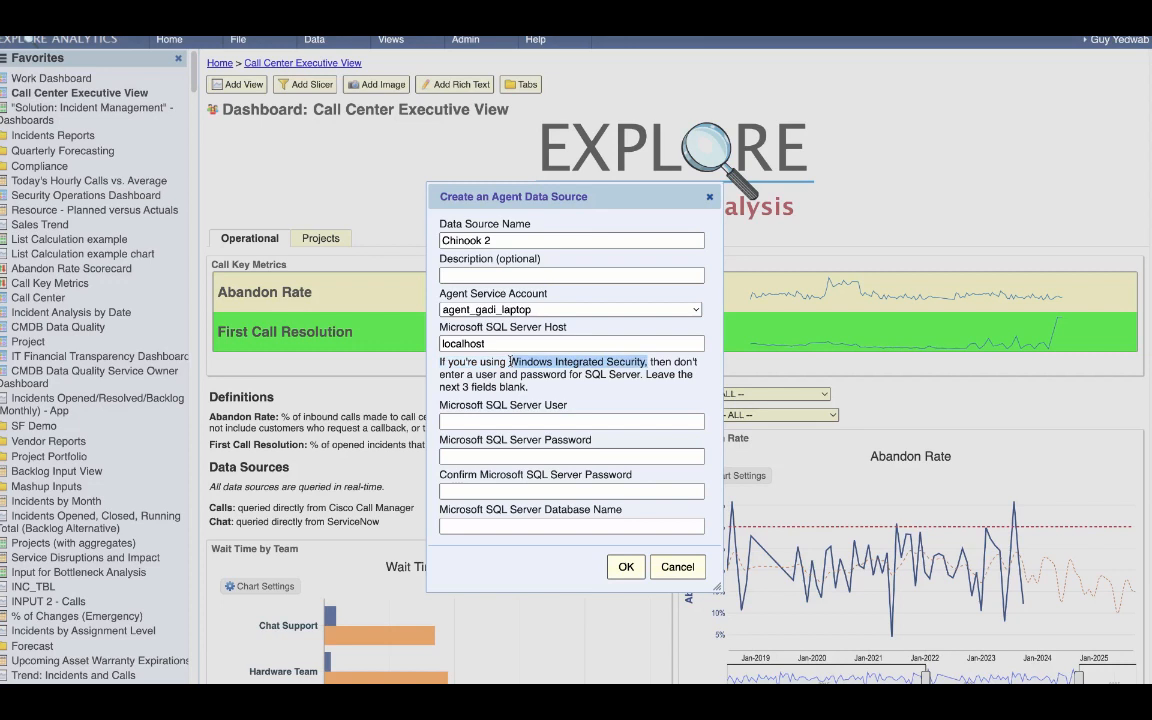
left_click(510, 362)
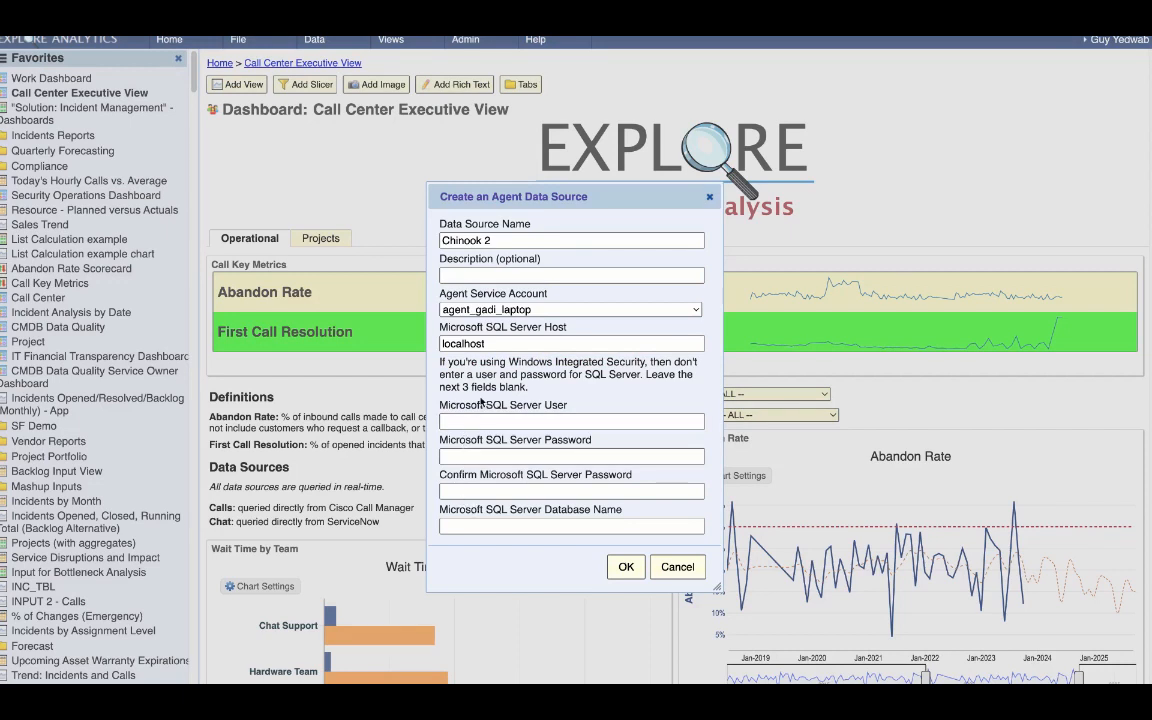
Set the SQL Server database name to Chinook, create the data source and dismiss the confirmation.
left_click(472, 526)
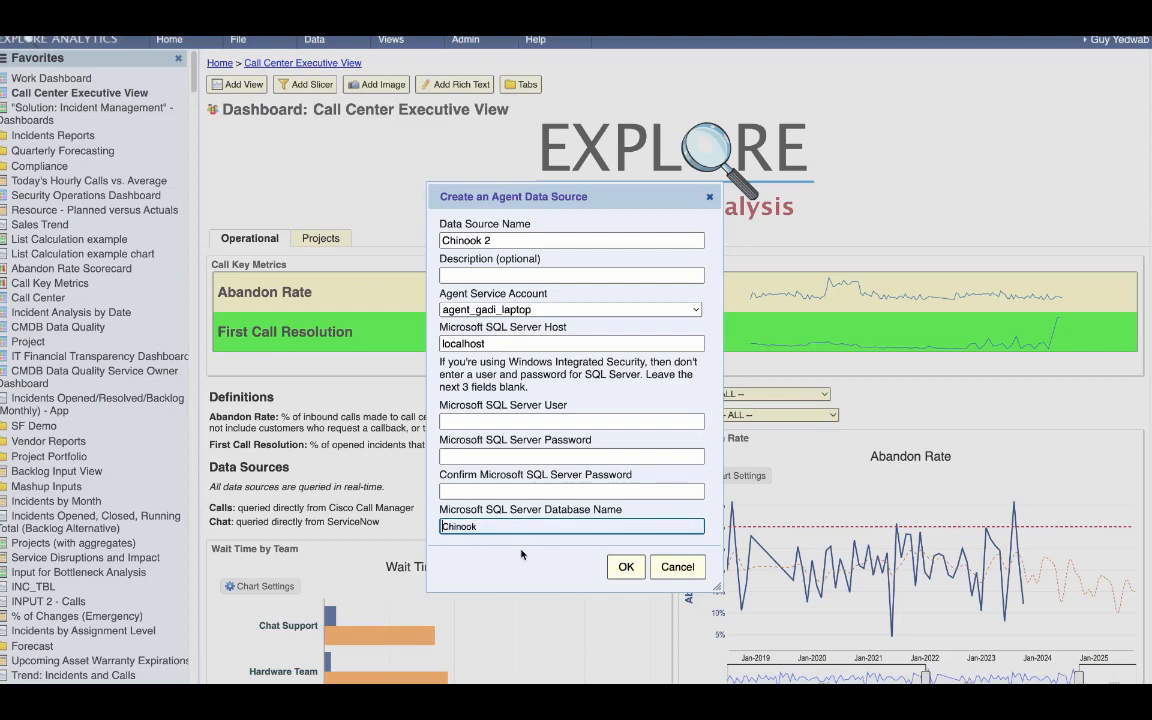
left_click(521, 554)
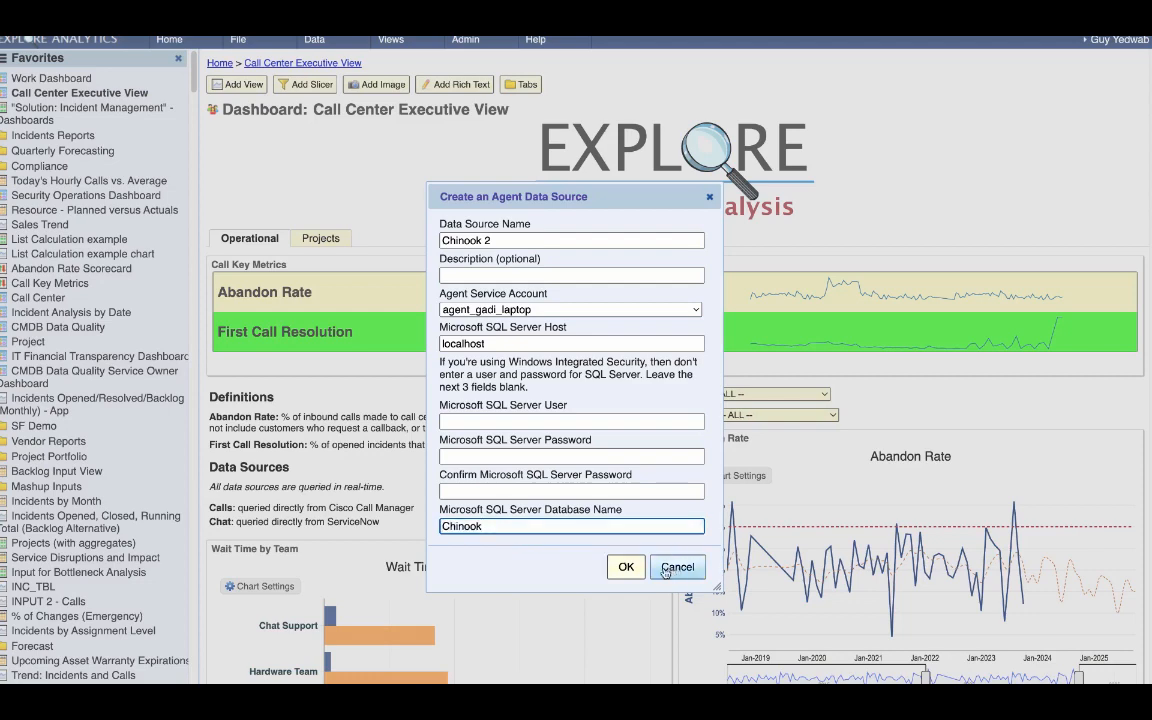
left_click(627, 568)
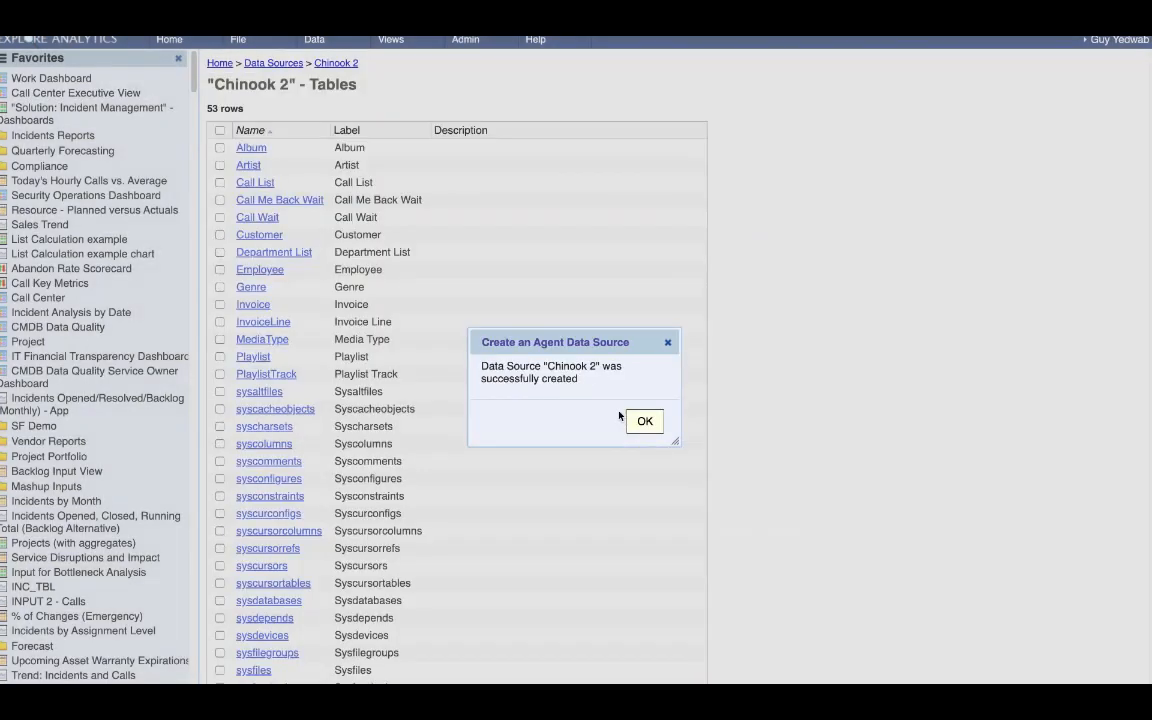
left_click(640, 421)
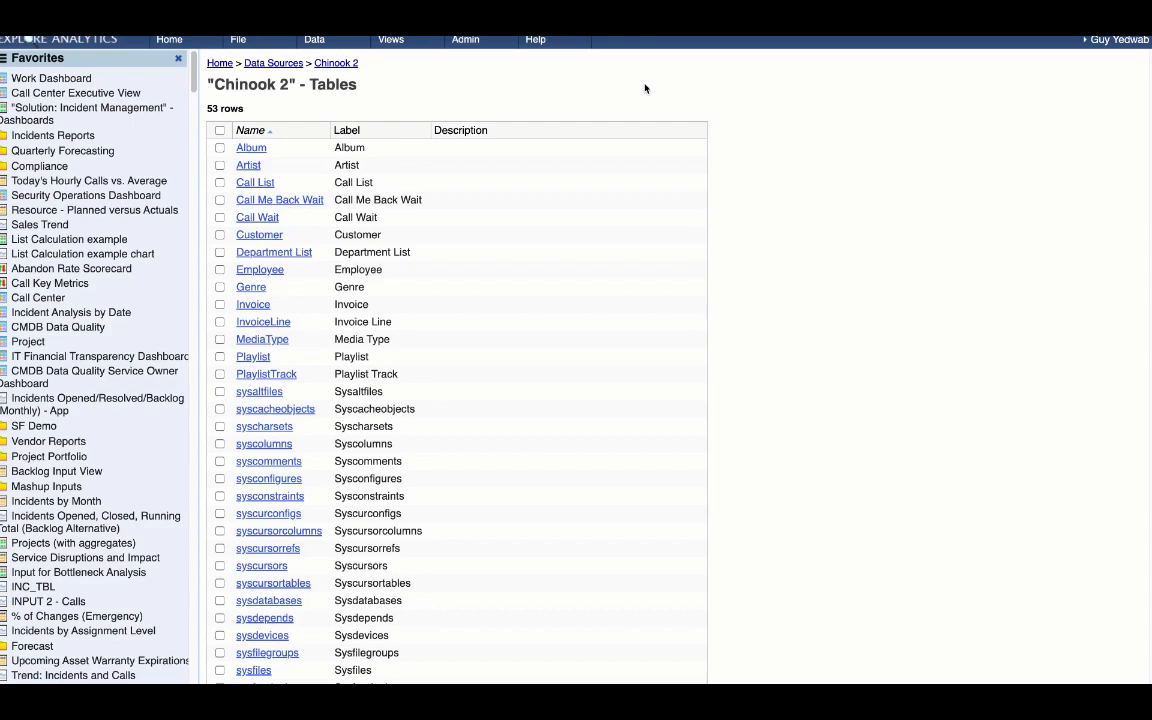
Look through the tables of the Chinook 2 data source and the actions available for the sysaltfiles table.
scroll(383, 512, "down", 5)
scroll(380, 512, "up", 5)
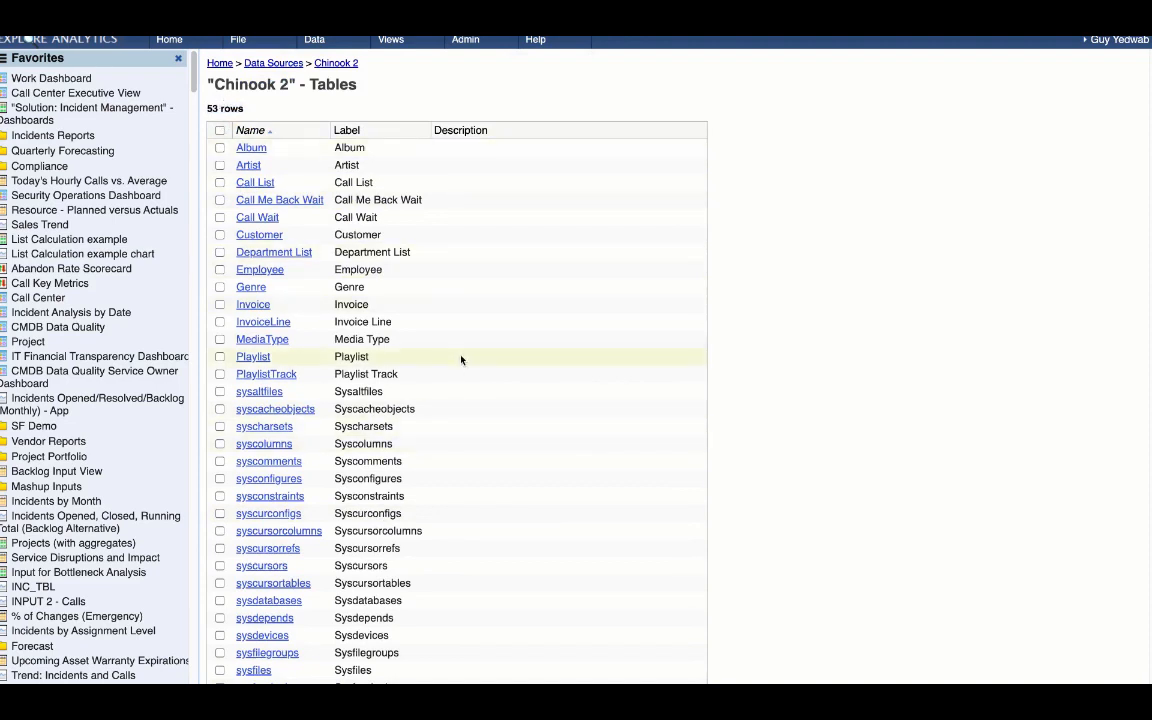
scroll(436, 262, "down", 2)
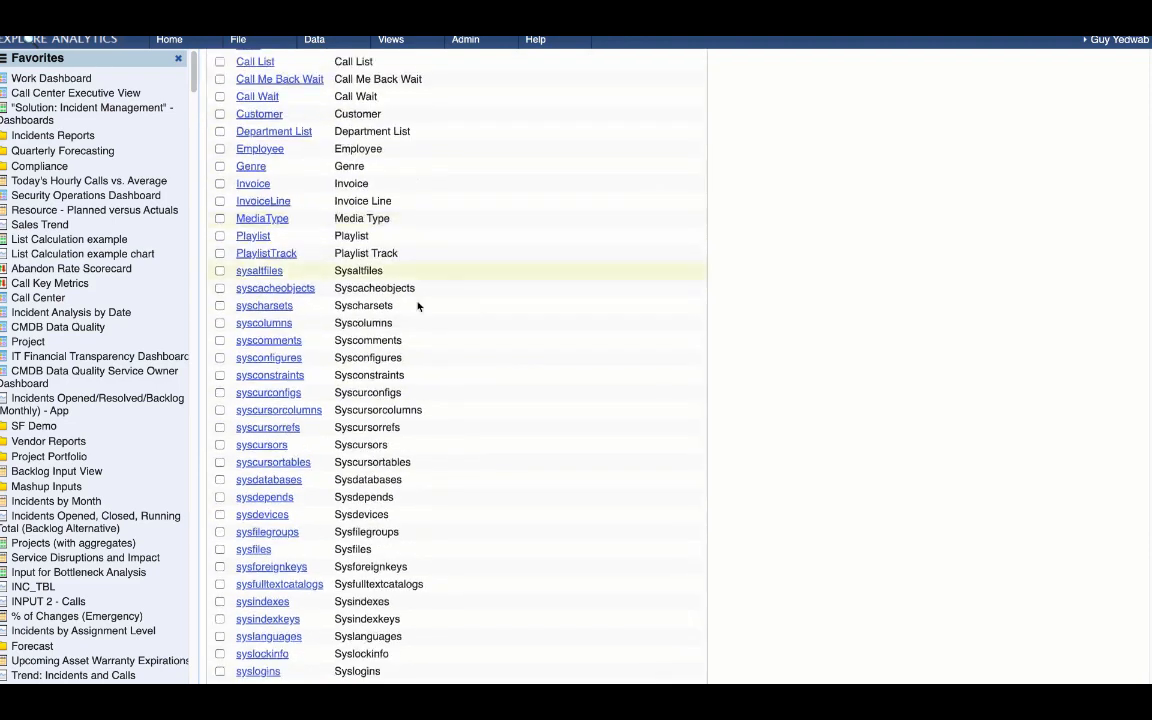
scroll(396, 541, "down", 3)
scroll(396, 541, "up", 5)
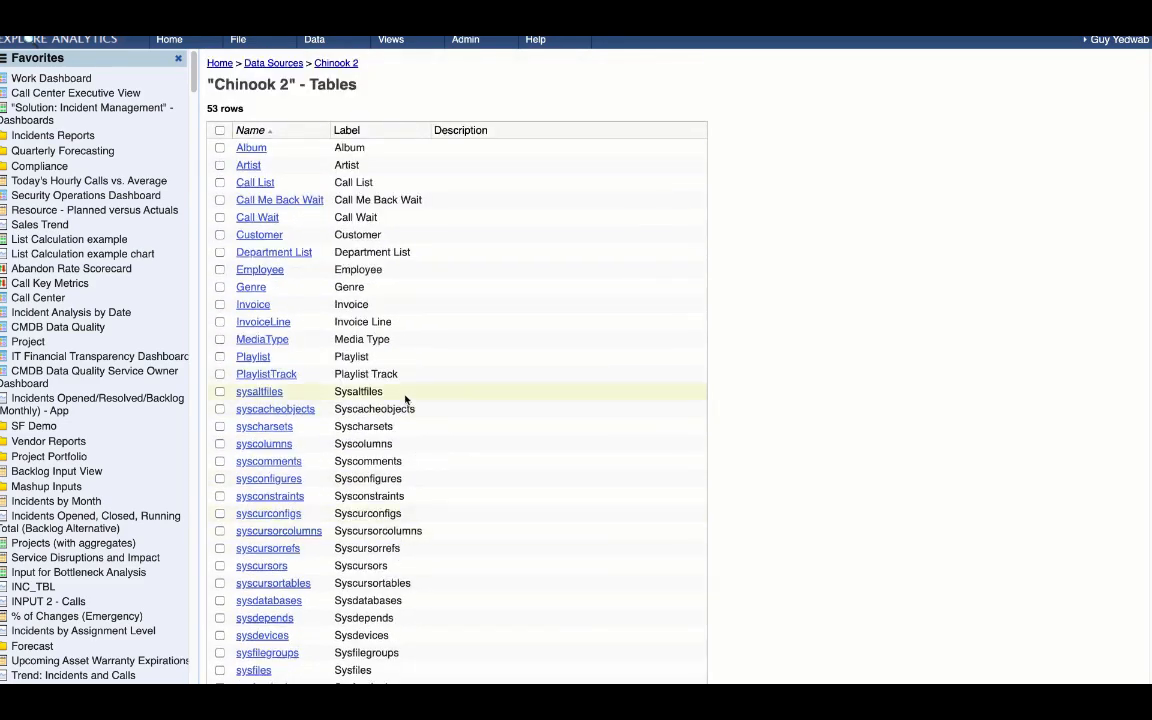
right_click(405, 399)
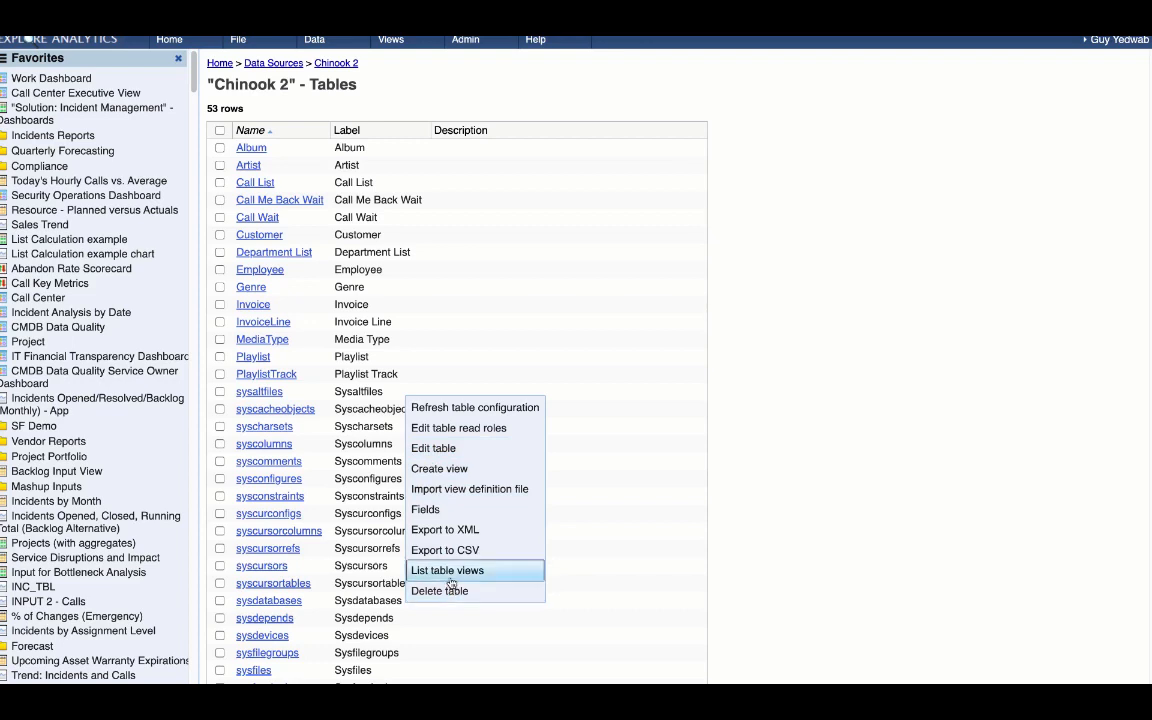
left_click(790, 283)
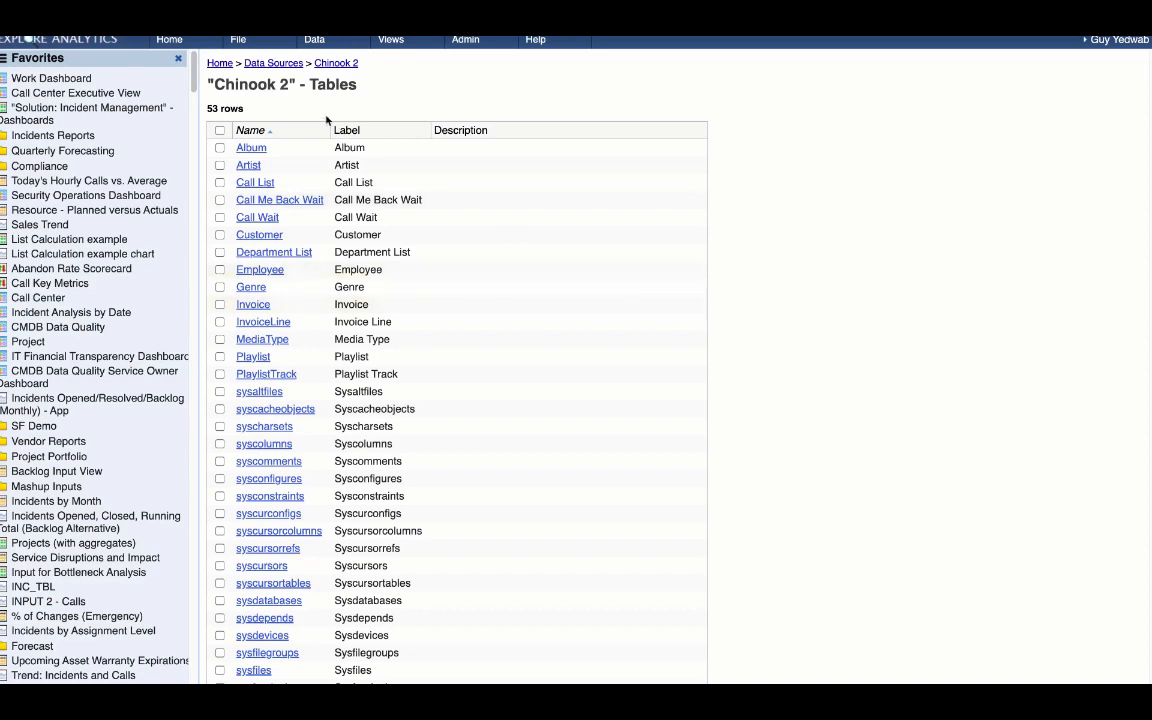
left_click(255, 182)
left_click(592, 473)
left_click(598, 426)
left_click(590, 413)
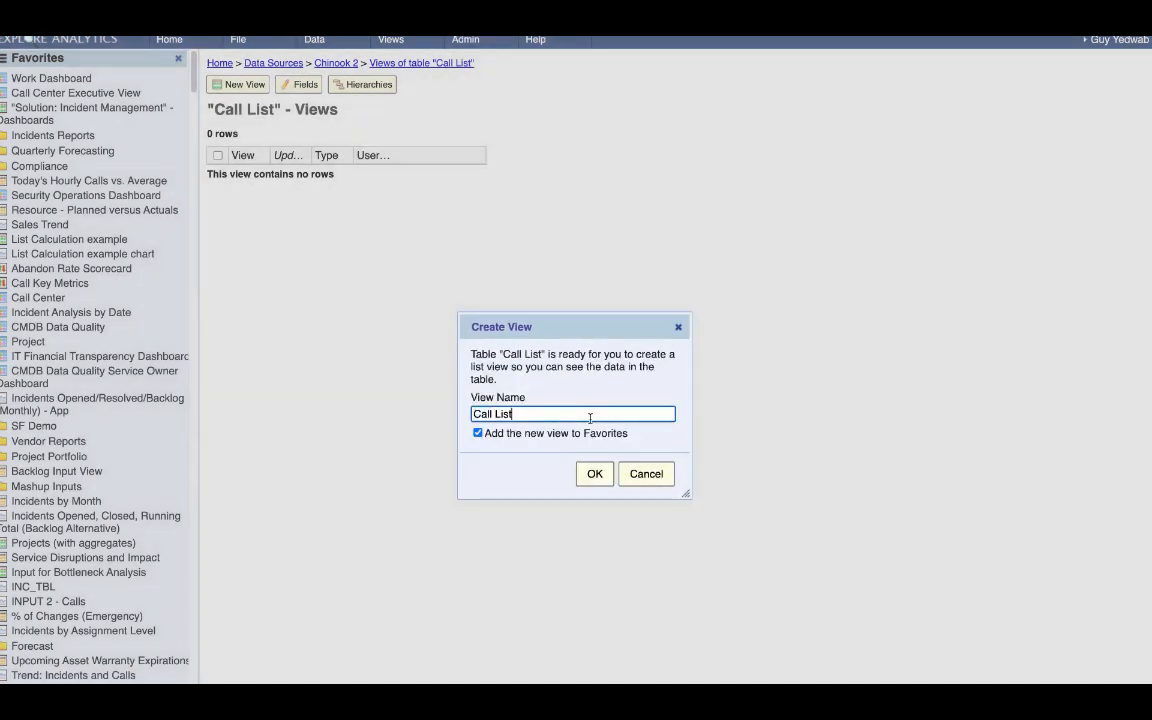
left_click(644, 473)
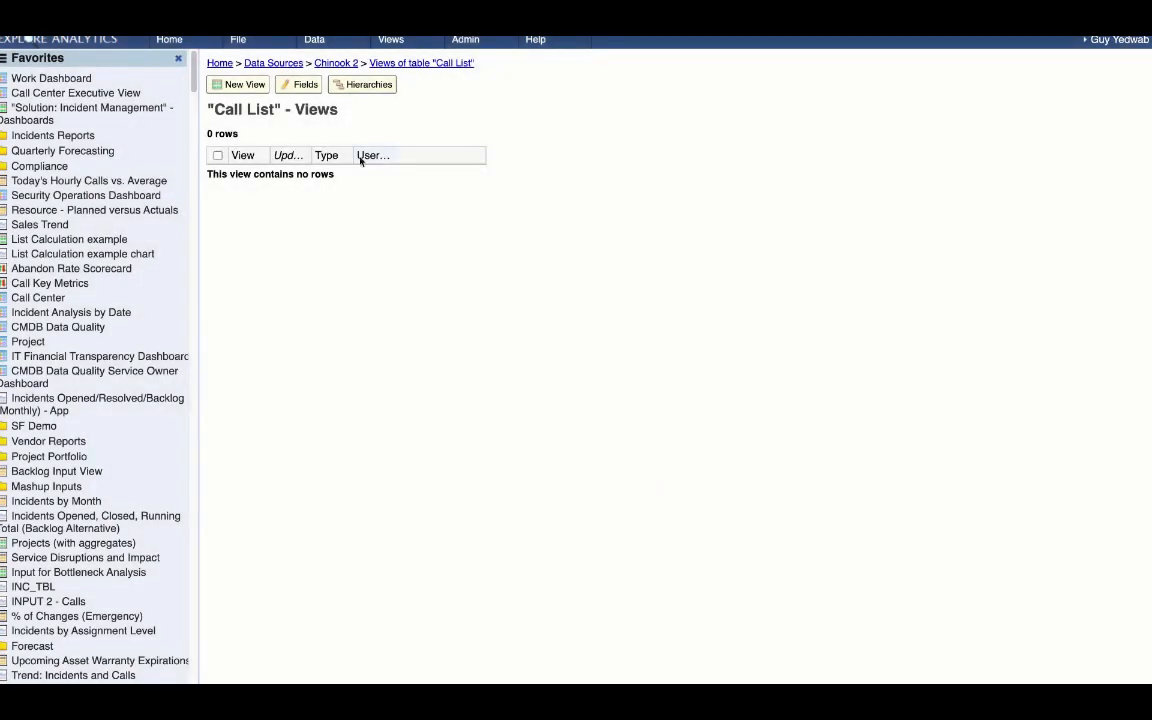
Open the Call List (Chinook) view from the original Chinook data source's Call List table and choose the Timeline chart type.
left_click(273, 63)
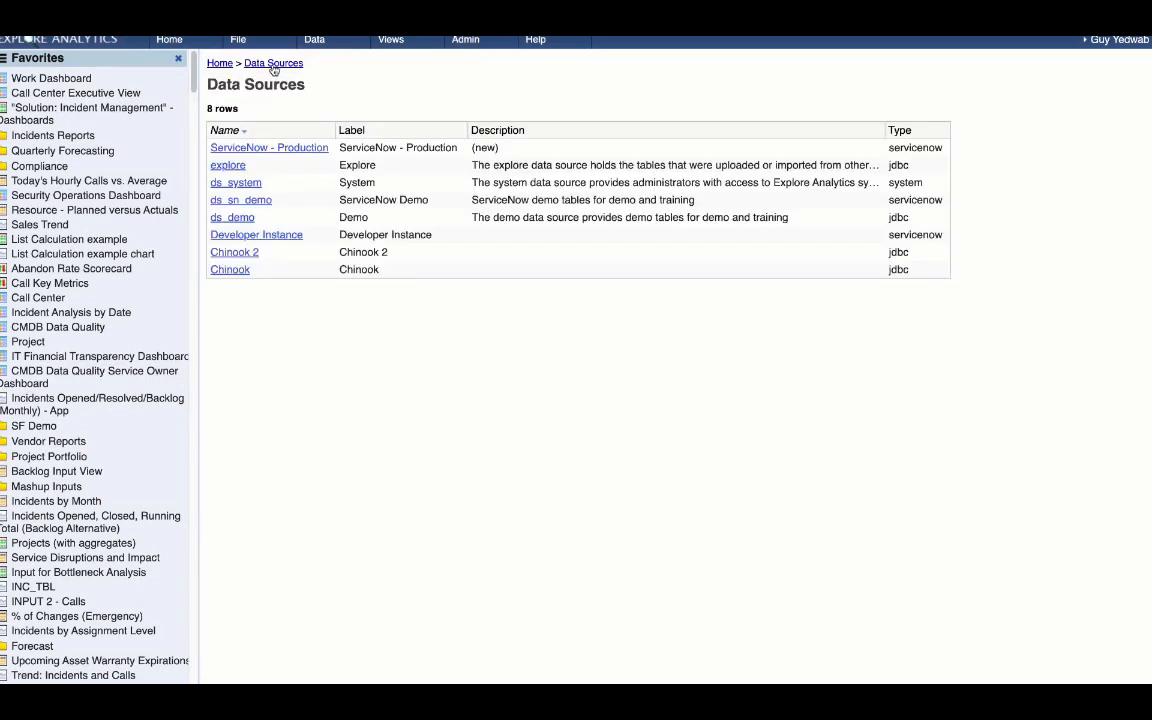
left_click(232, 270)
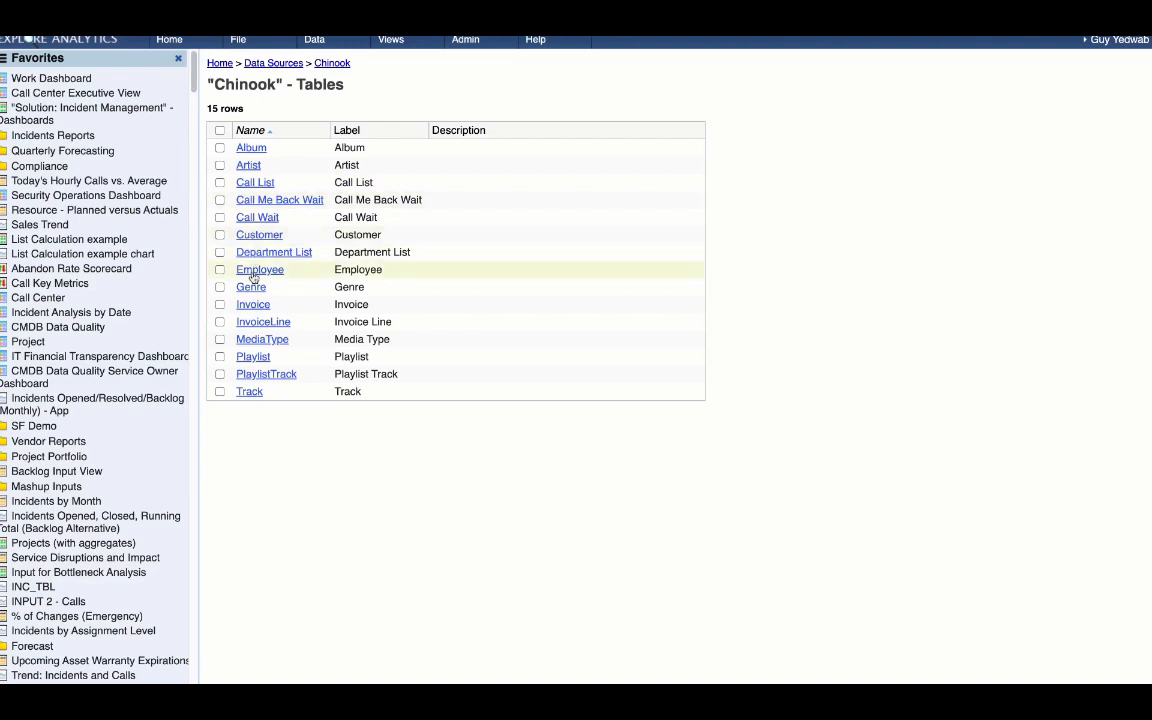
left_click(263, 186)
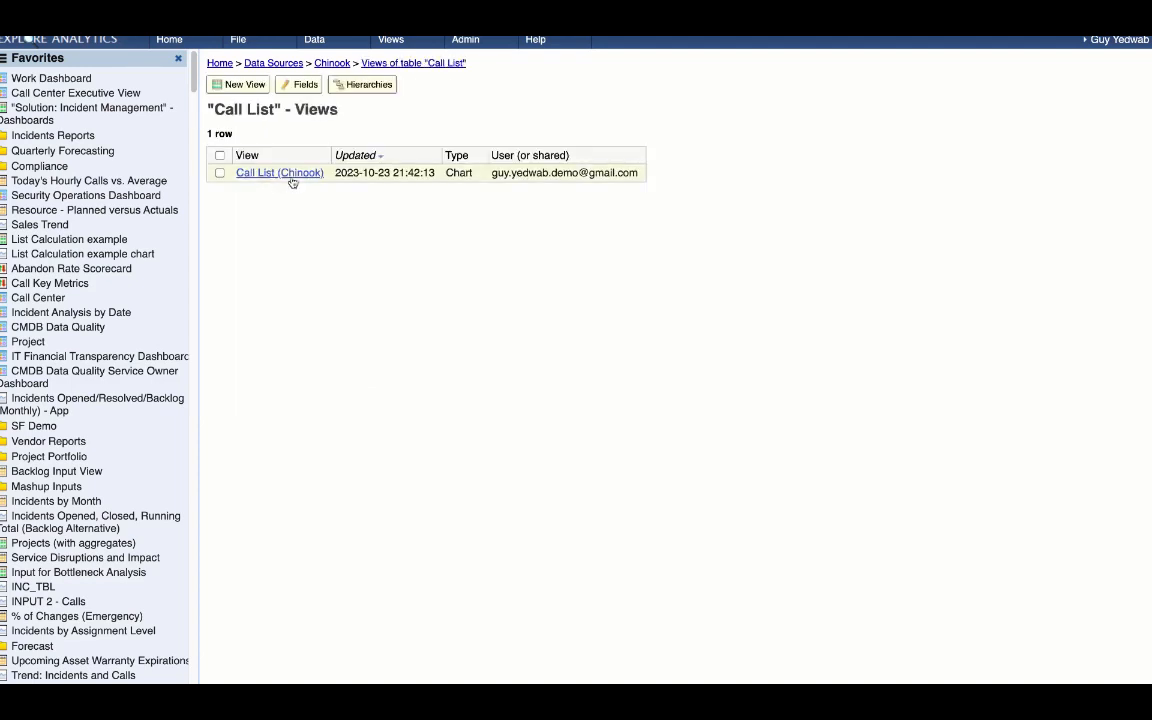
left_click(293, 178)
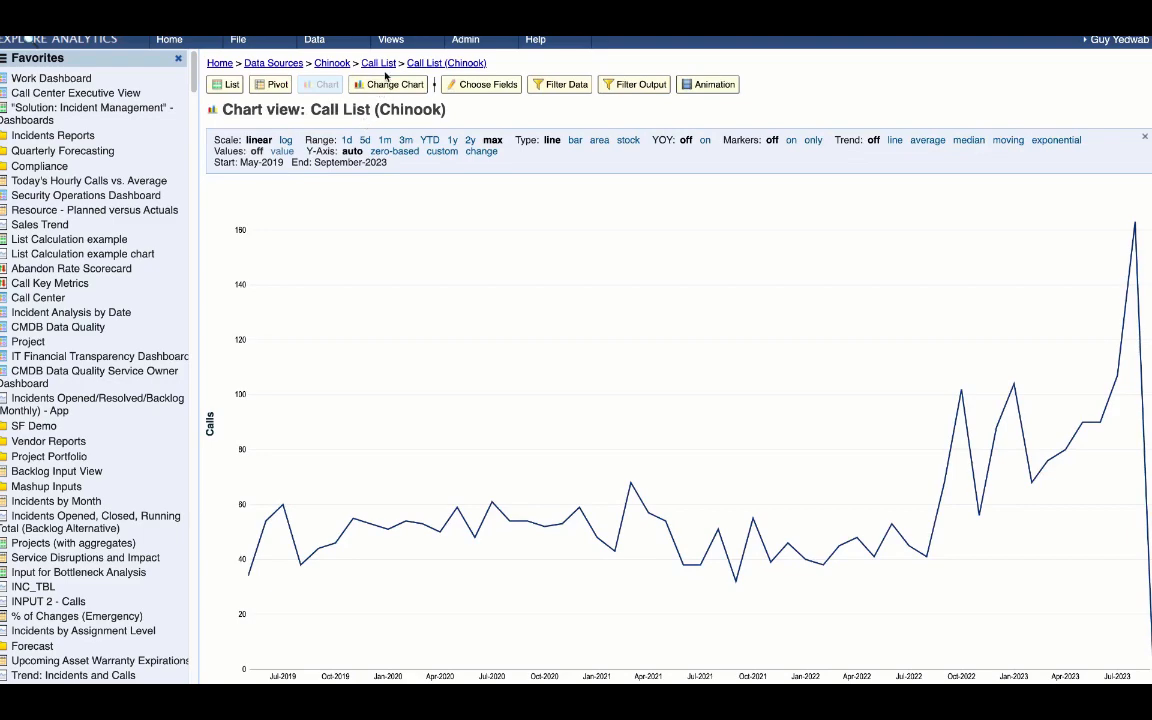
left_click(382, 85)
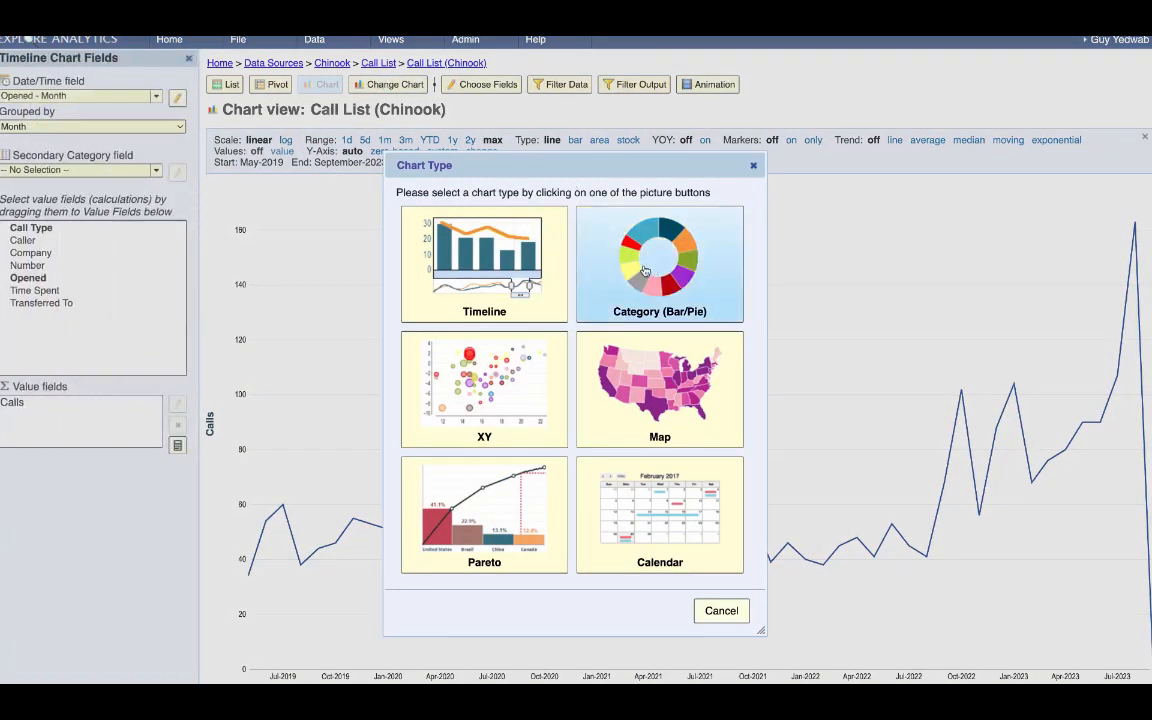
left_click(501, 276)
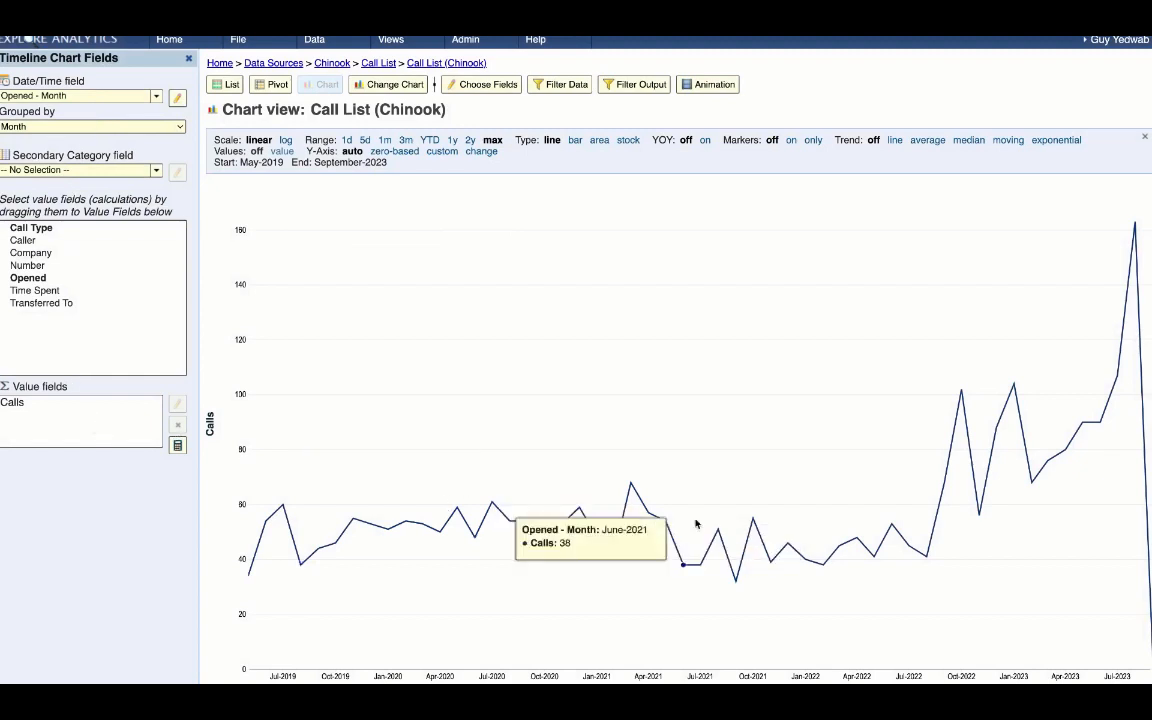
View the detail records behind the August 2023 point of the calls chart, and return to the chart view.
left_click(1134, 396)
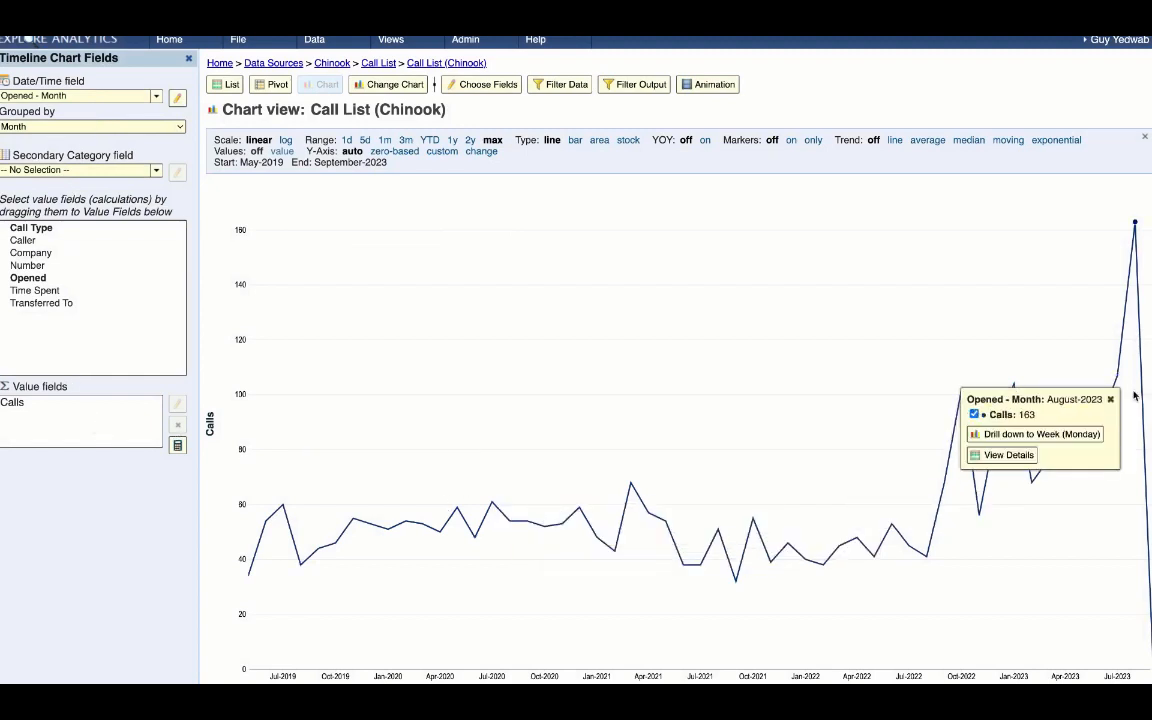
left_click(1000, 458)
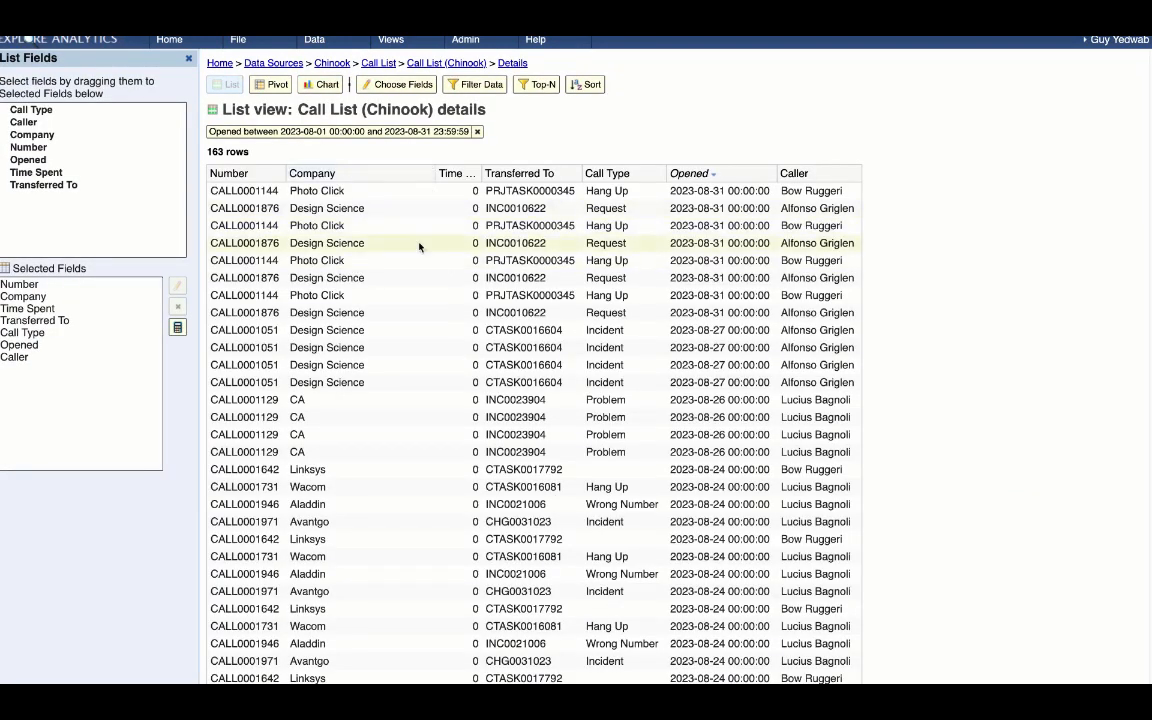
left_click(421, 68)
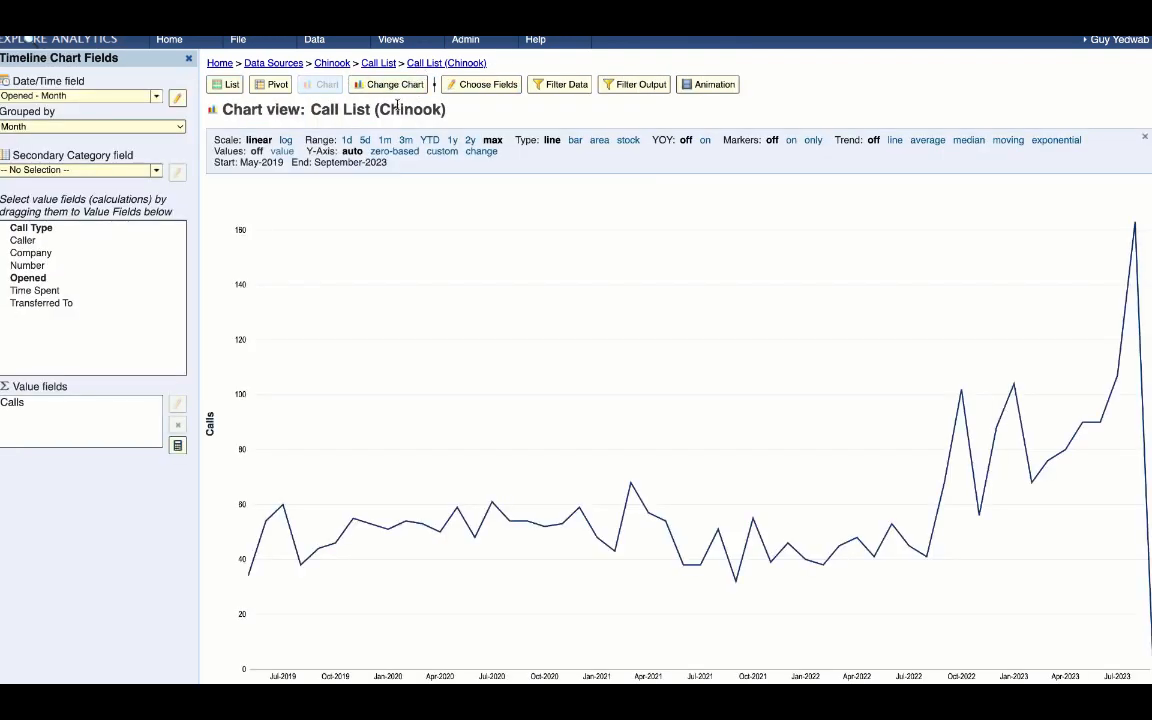
Start a mashup view named "Call + Incident Trend (Chinook + SN)" with Call List (Chinook) as the first input view.
left_click(240, 44)
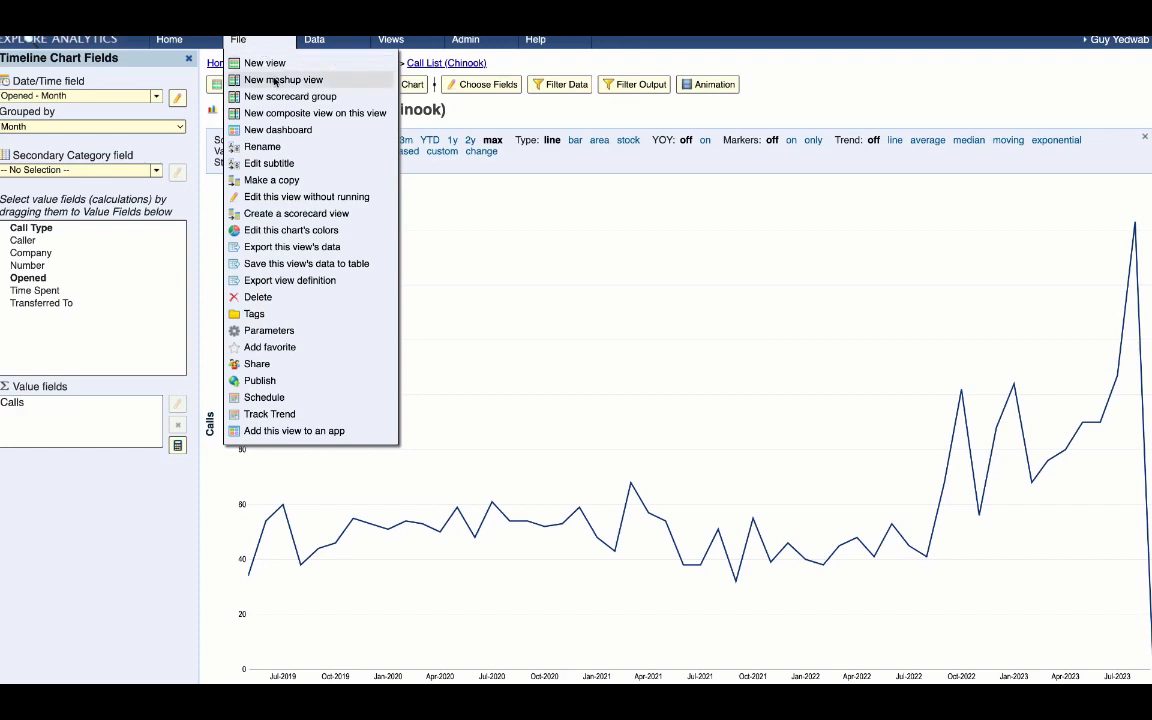
left_click(275, 80)
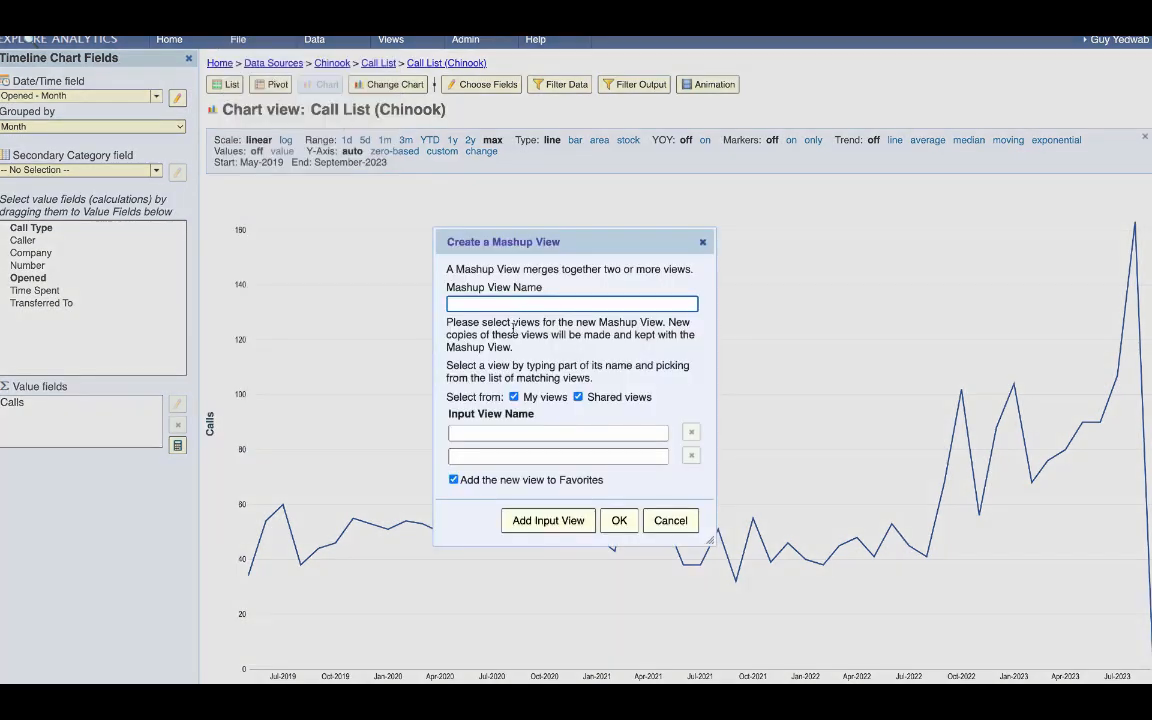
type("Call + Incident Trend (Chinook")
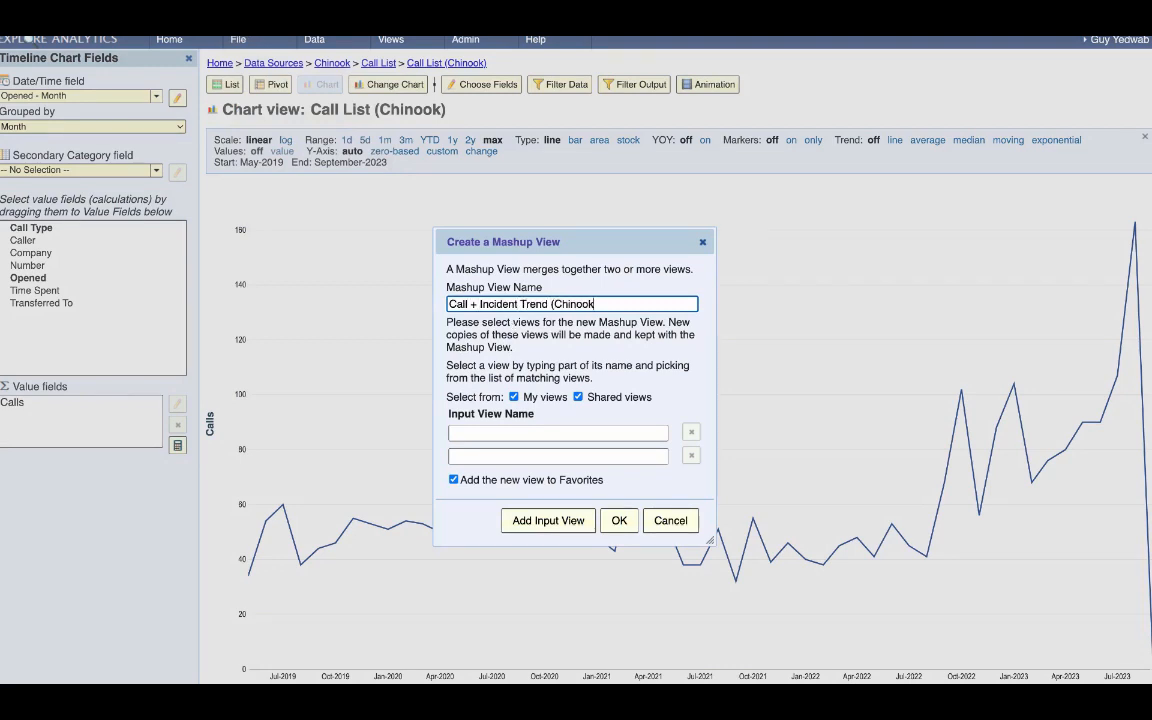
type(" + SN)")
left_click(490, 433)
type("call list (chinoo")
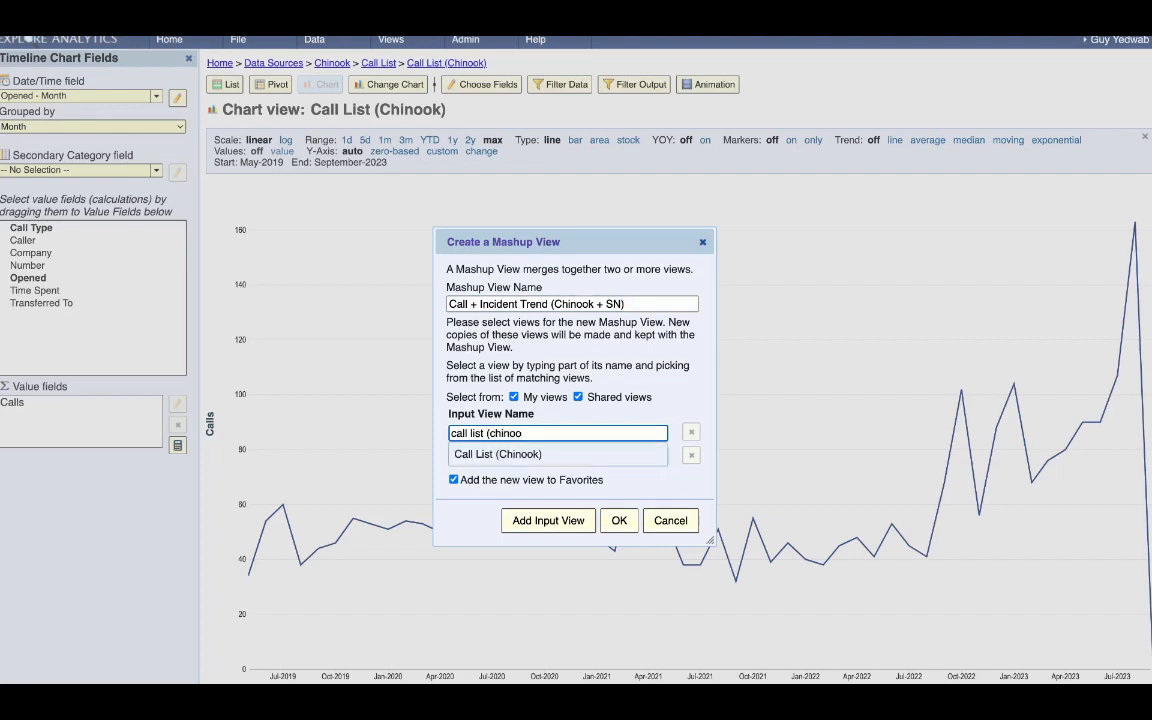
left_click(506, 457)
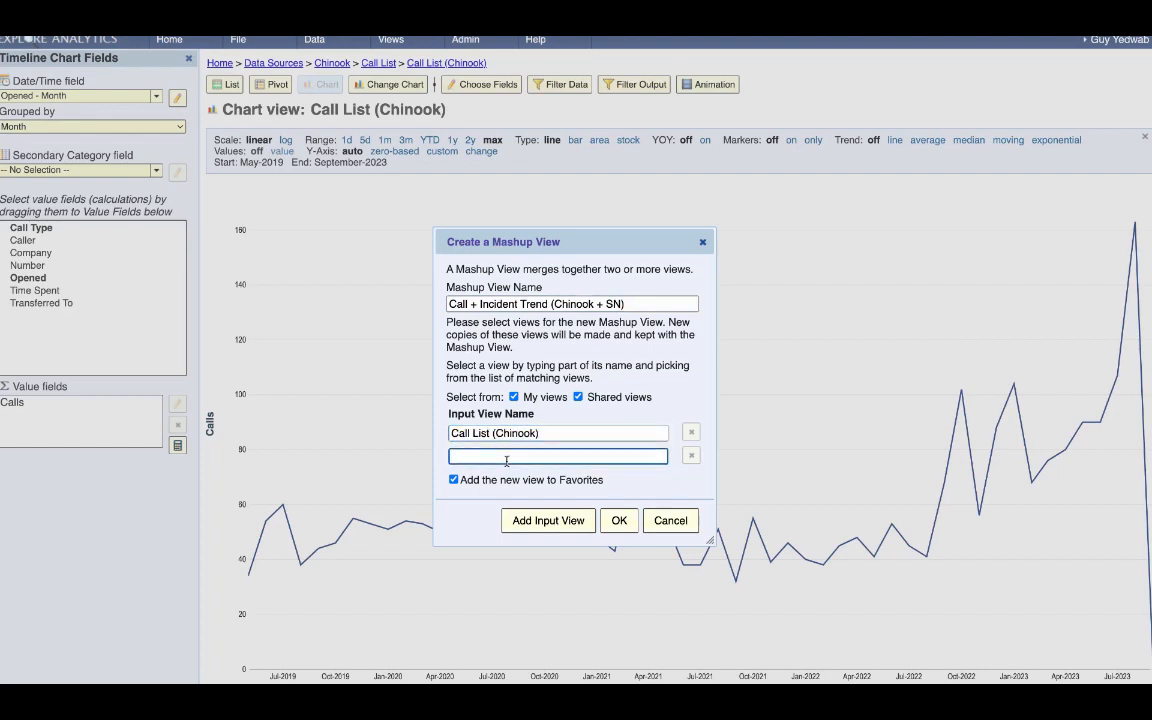
Choose Incident Trend (ServiceNow) as the second input view, then create the mashup view and dismiss the confirmation.
type("in")
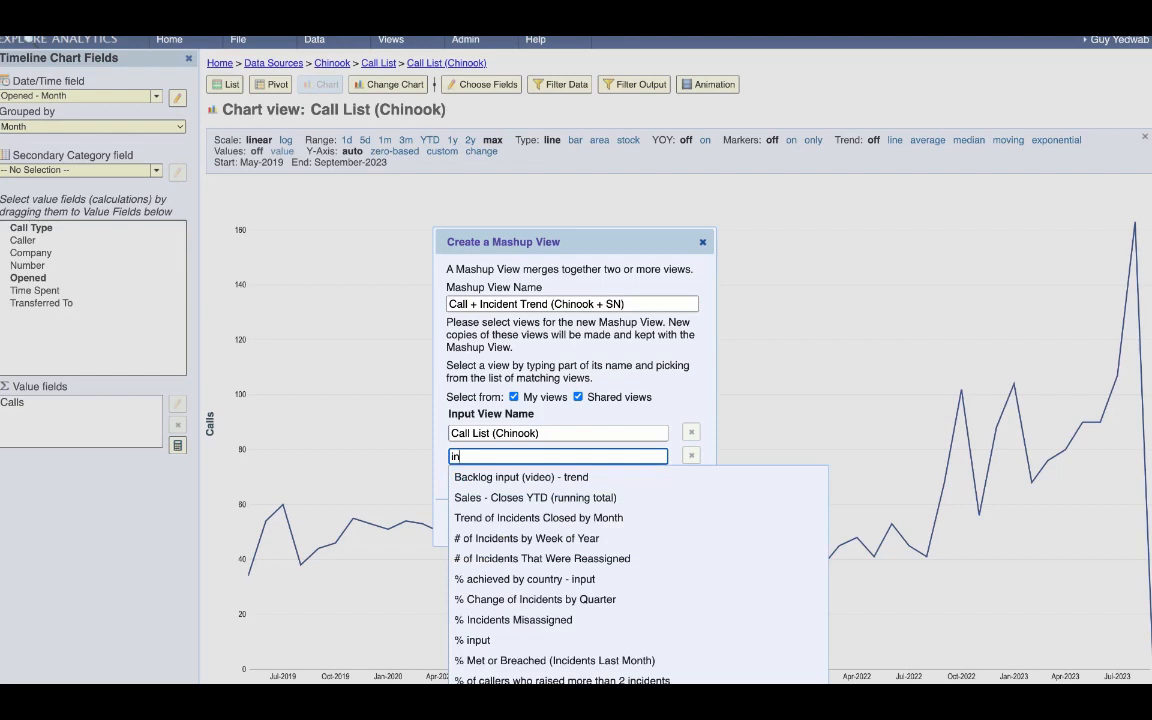
type("cident")
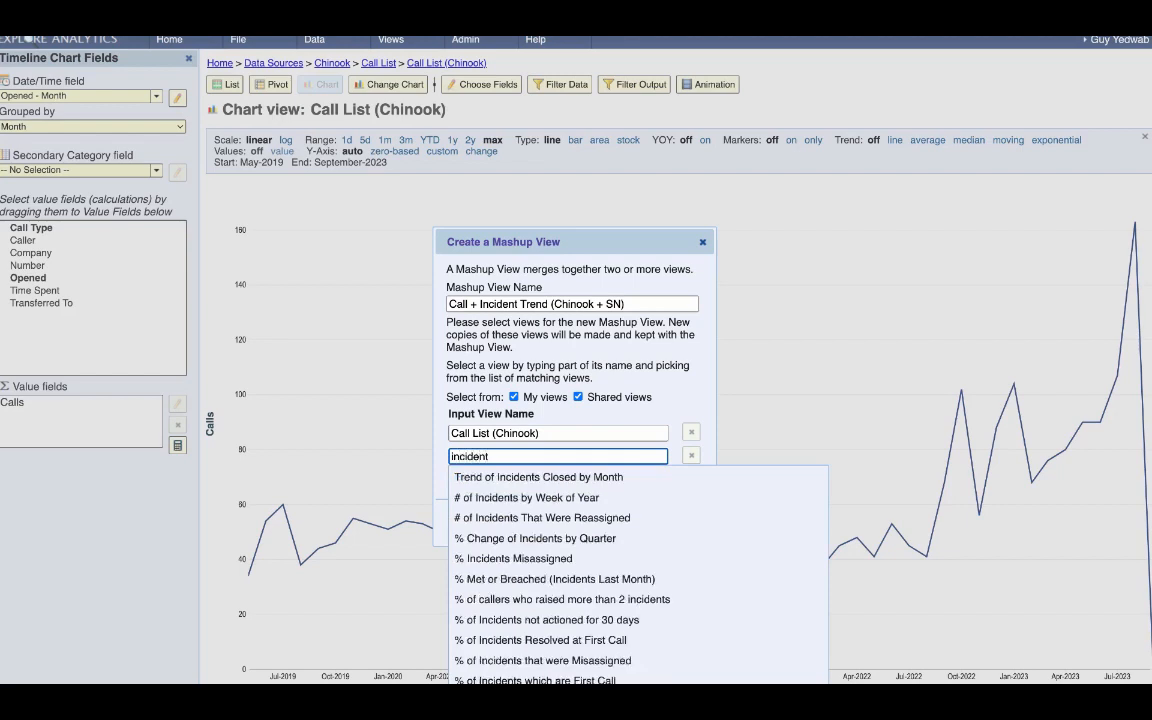
key("ctrl+a")
type("servicenow")
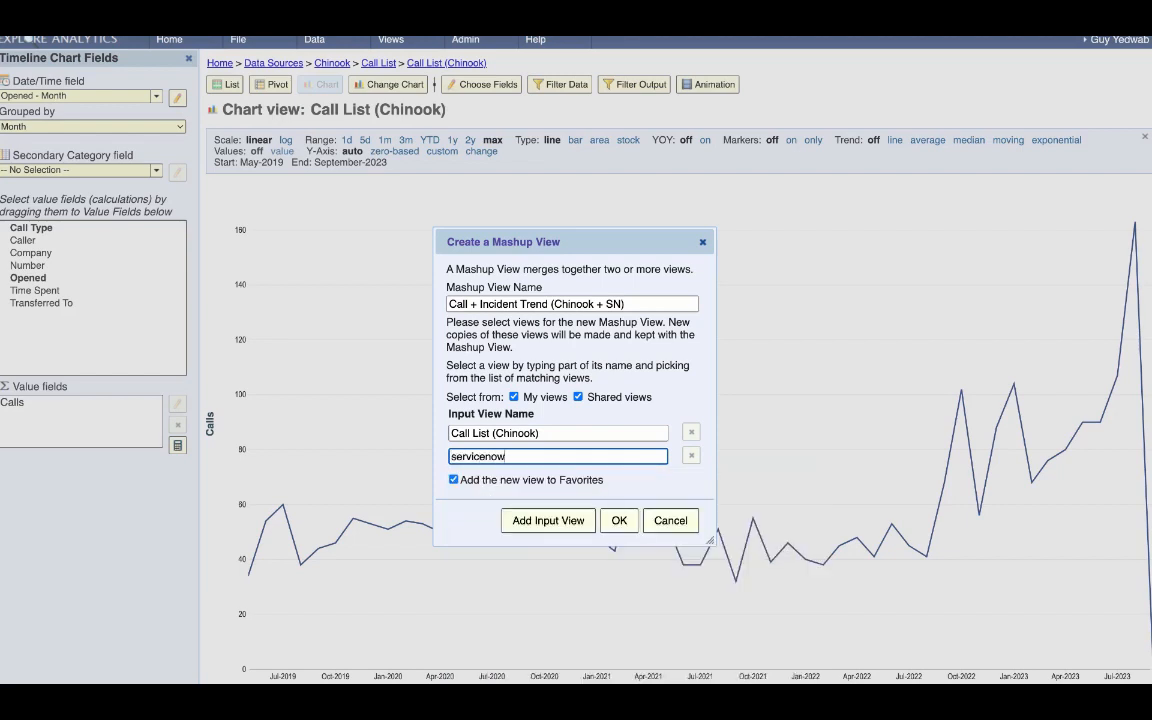
left_click(512, 478)
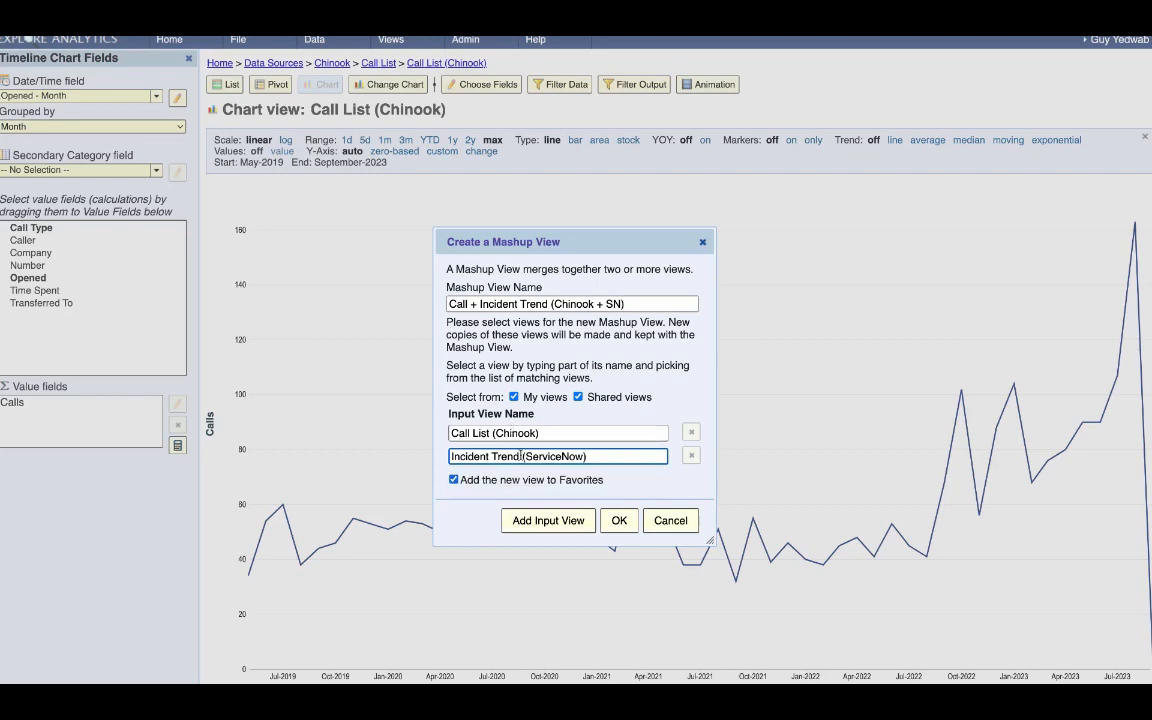
left_click(617, 520)
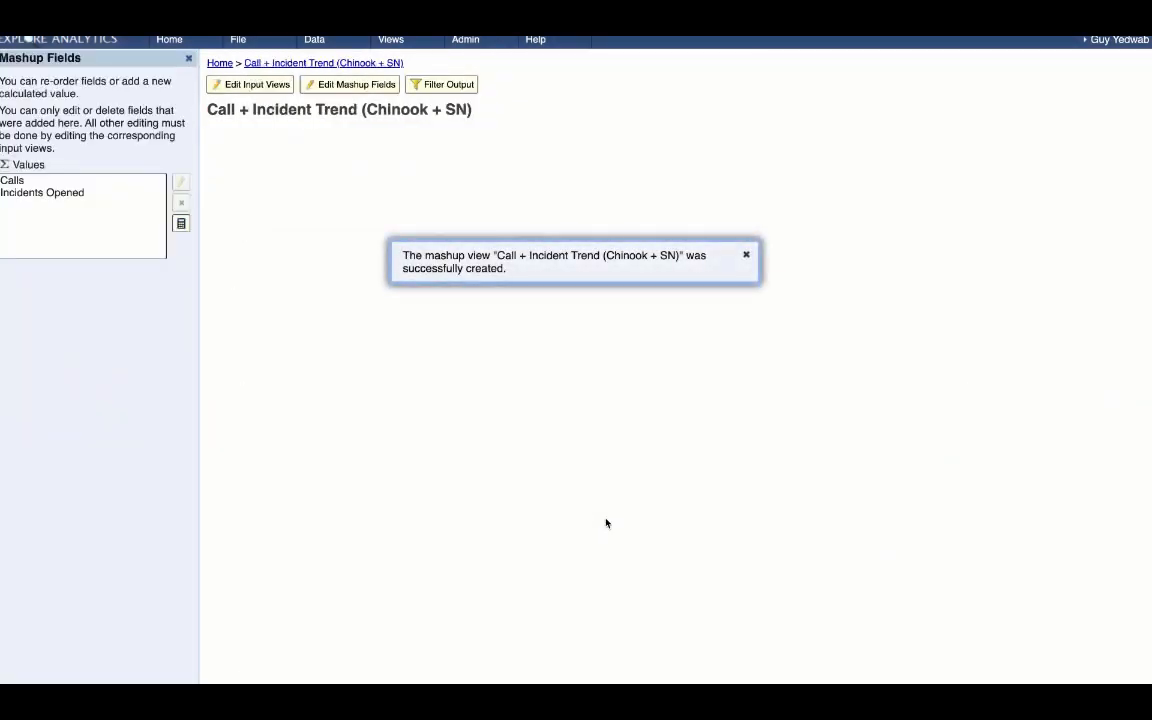
left_click(746, 255)
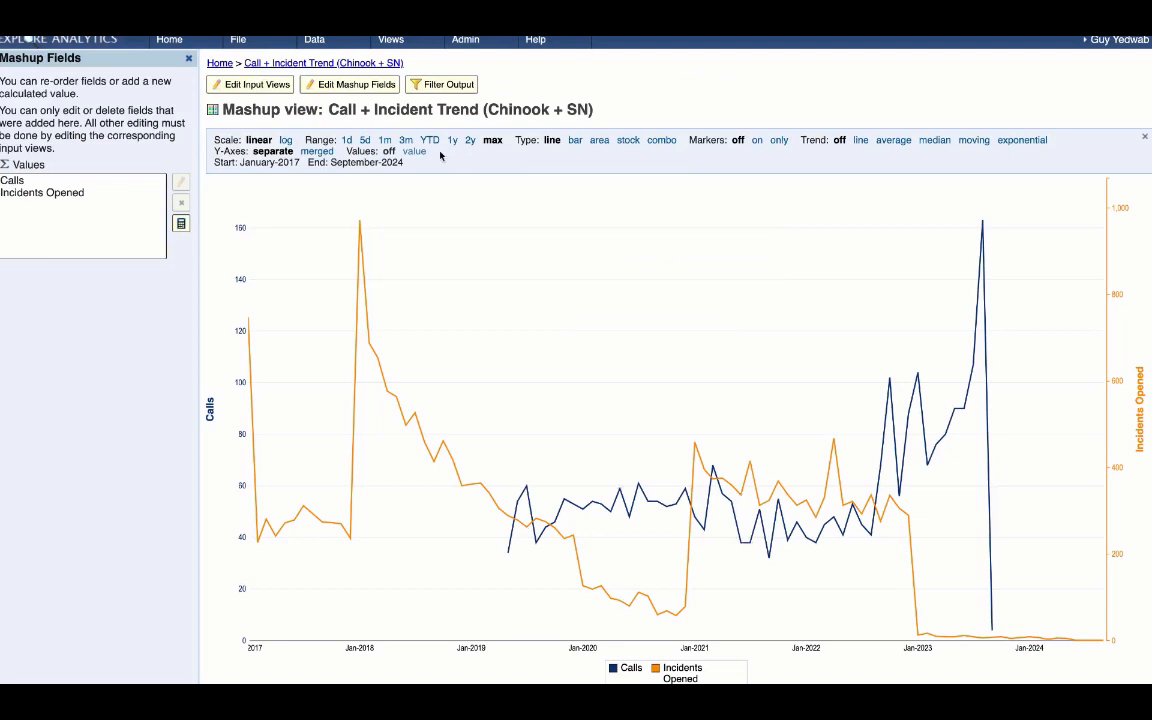
Merge the chart's Y-axes and add a calculated value labelled "call to incident ratio" that divides Calls by Incidents Opened.
left_click(317, 151)
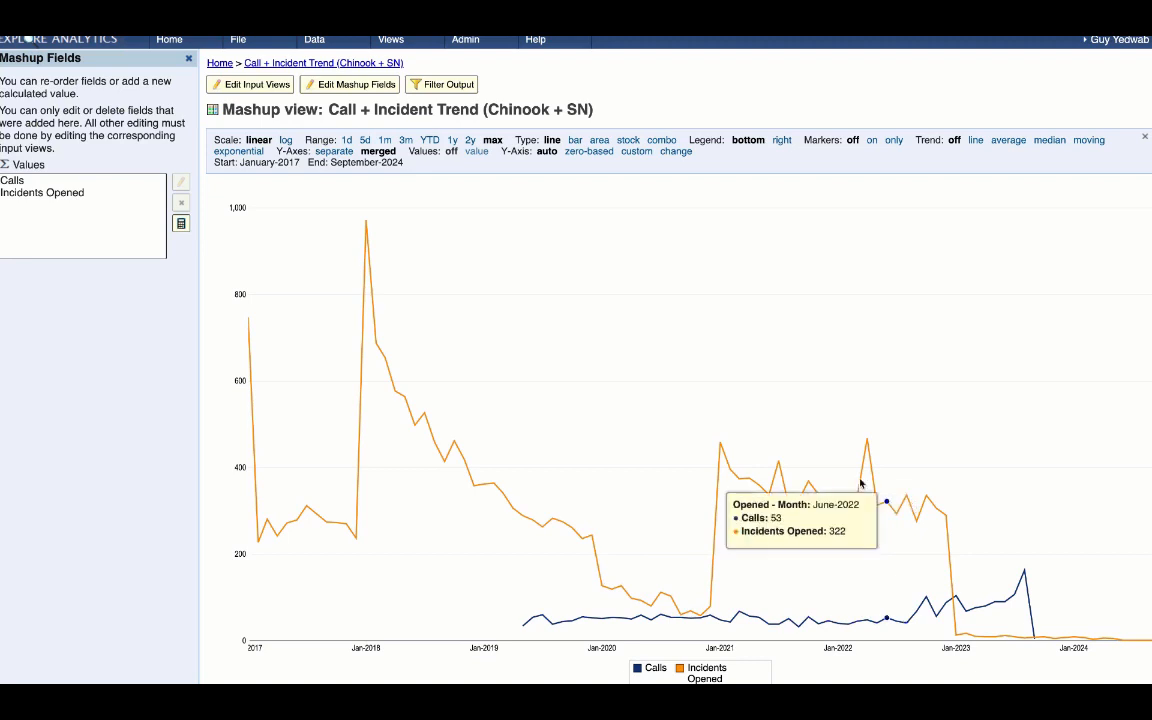
left_click(182, 226)
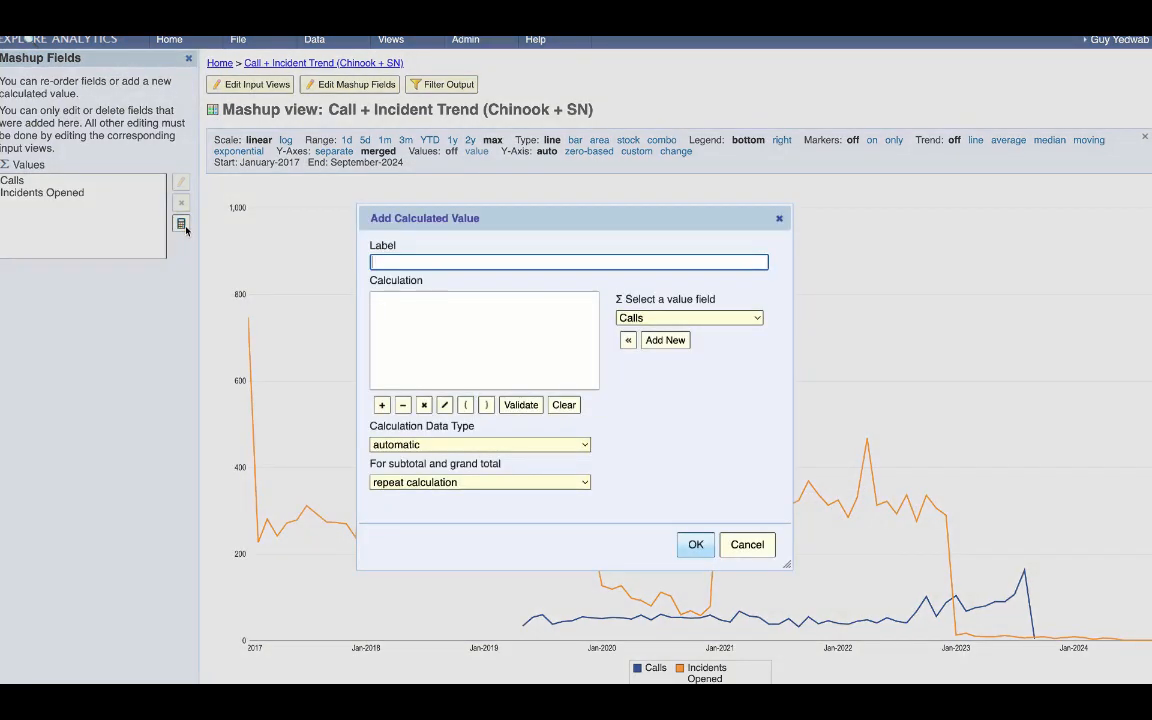
left_click(627, 340)
type("/")
left_click(628, 321)
left_click(631, 341)
left_click(631, 341)
left_click(576, 258)
type("call to incident ratio")
key("Return")
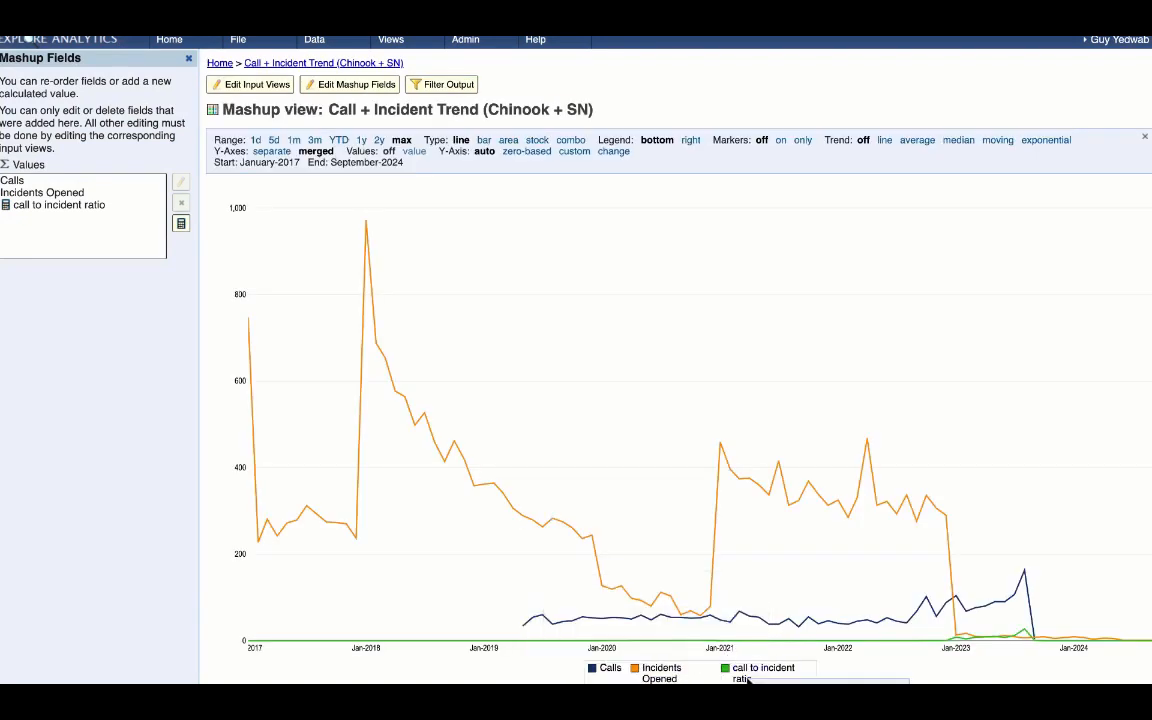
Show only the call to incident ratio series in the chart, and open the list of my own views.
left_click(746, 676)
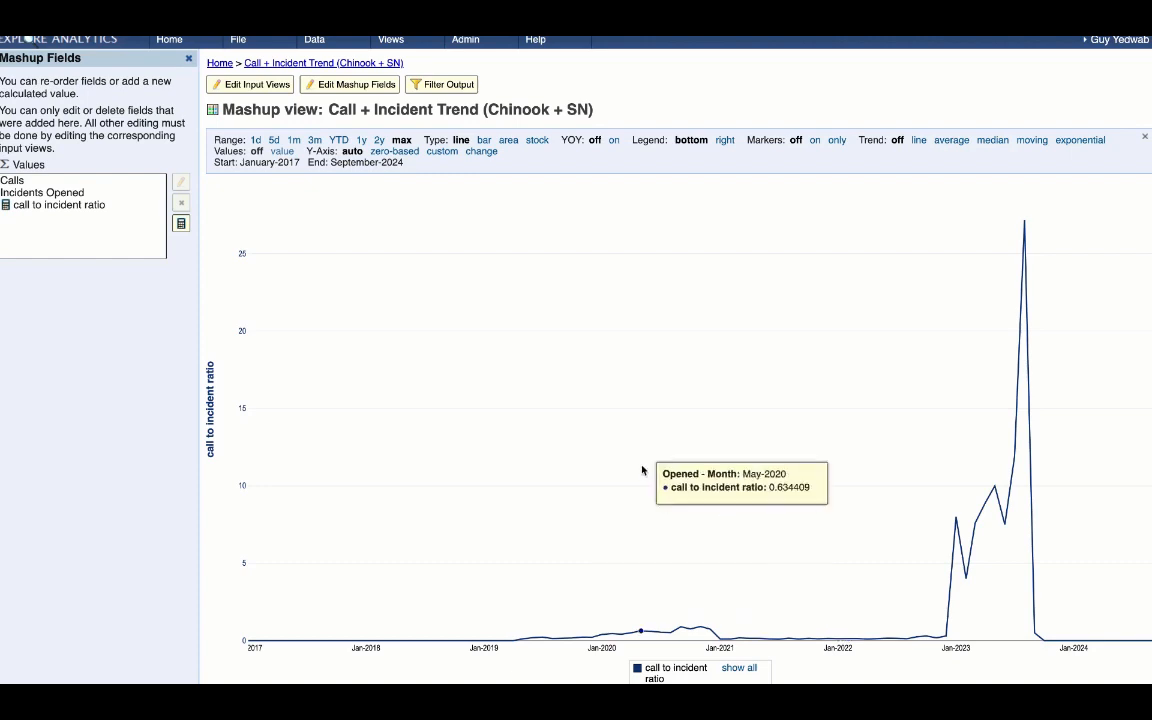
left_click(392, 41)
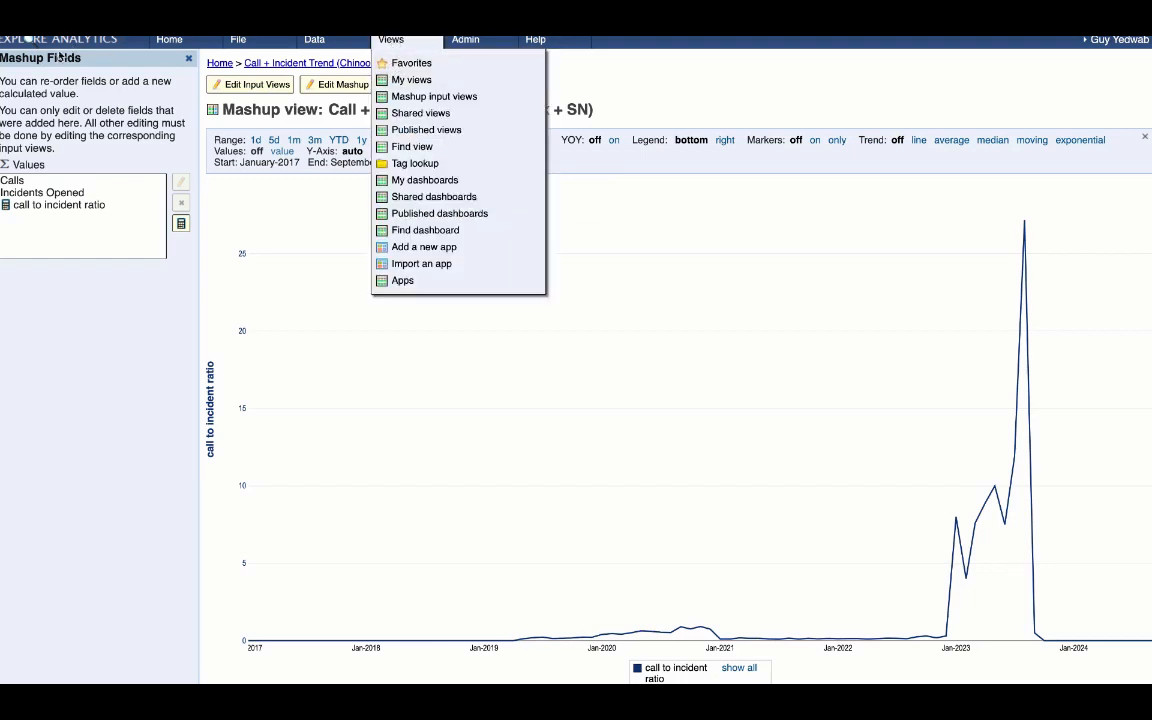
left_click(395, 80)
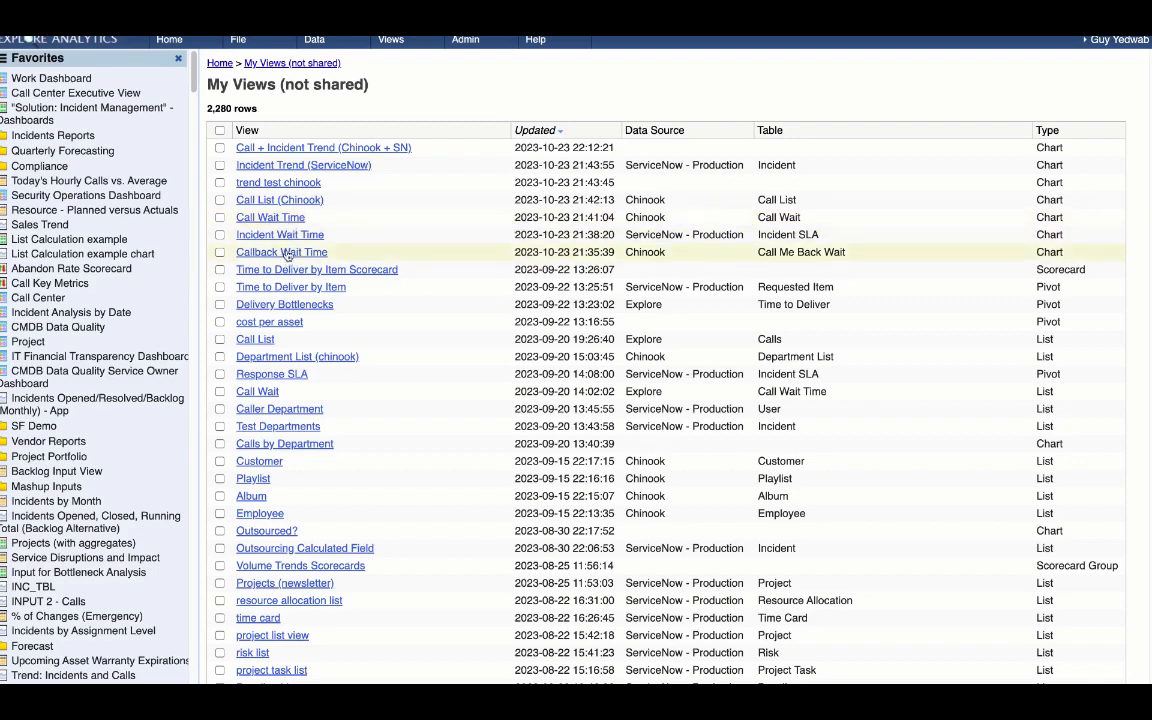
Start another new mashup view and choose Call Wait Time as its first input view.
left_click(218, 43)
left_click(252, 84)
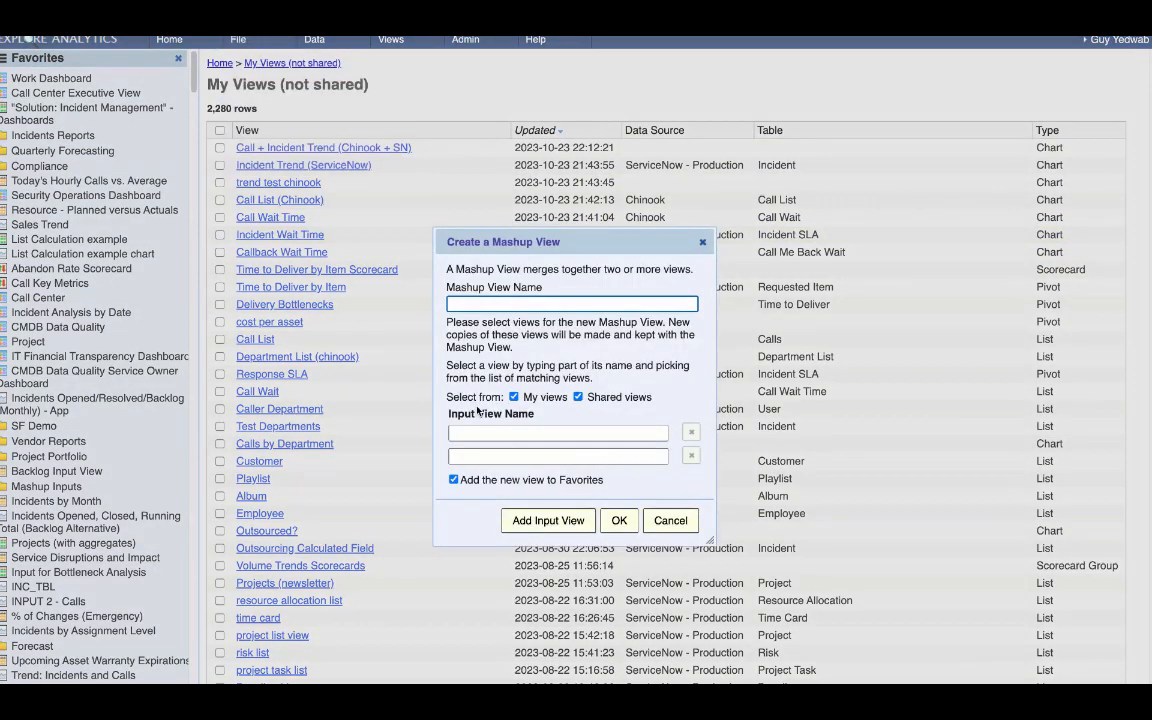
left_click(491, 434)
type("wait time")
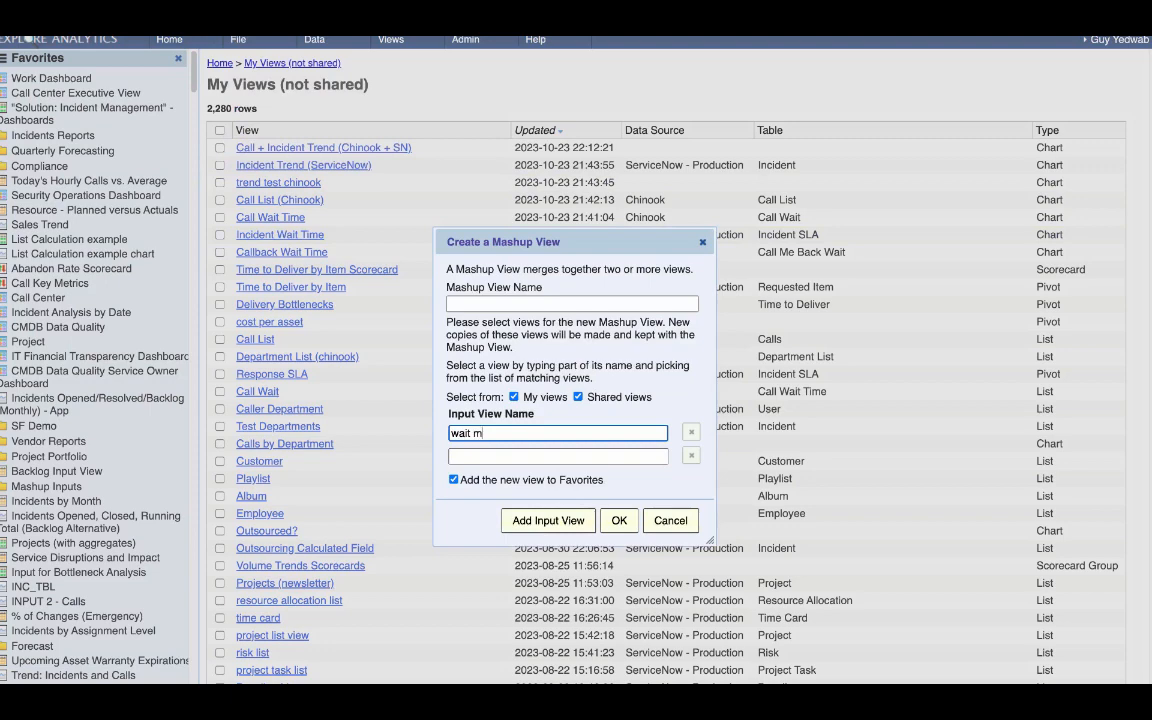
mouse_move(512, 474)
key("BackSpace")
key("BackSpace")
key("BackSpace")
key("BackSpace")
key("BackSpace")
key("BackSpace")
key("BackSpace")
key("BackSpace")
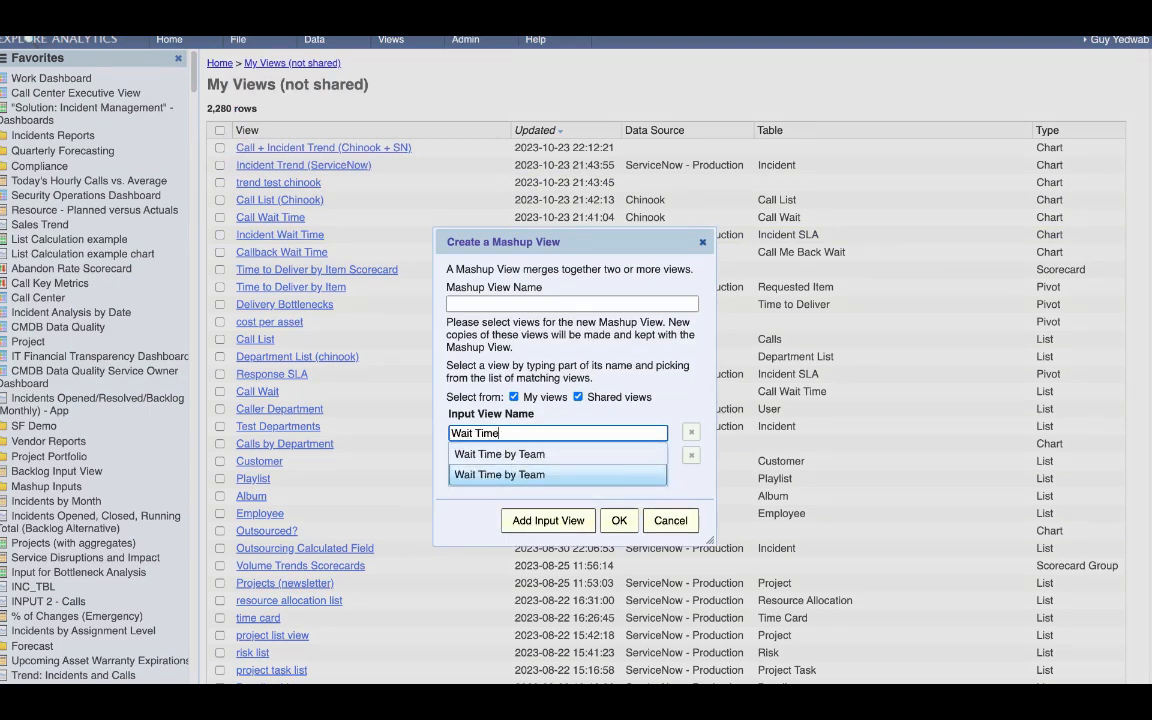
left_click(522, 455)
Choose Callback Wait Time as the second input view of the new mashup.
left_click(522, 457)
type("call back")
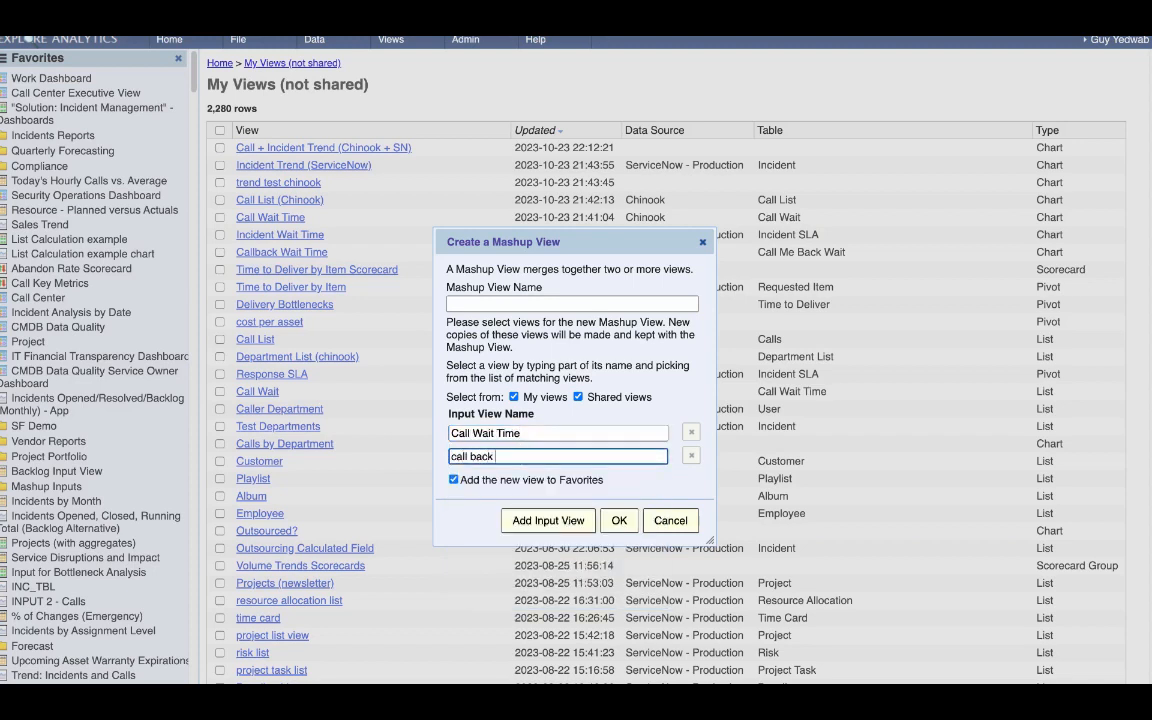
key("BackSpace")
key("BackSpace")
key("BackSpace")
key("BackSpace")
key("BackSpace")
key("BackSpace")
type("back")
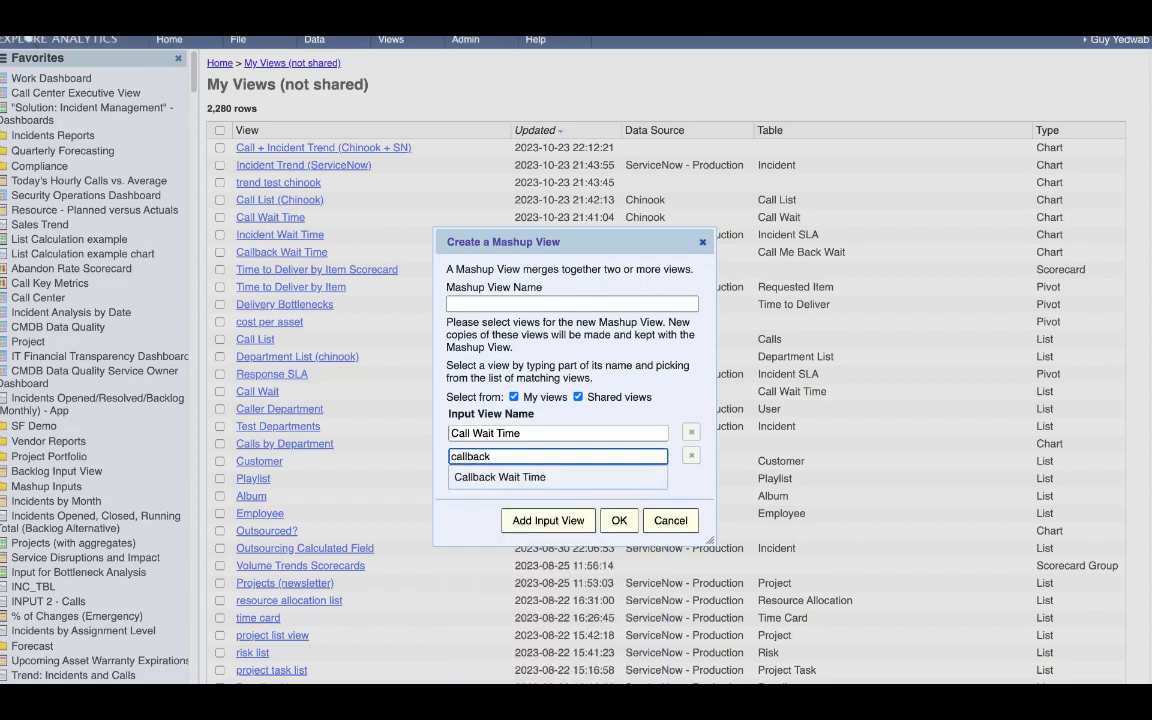
left_click(527, 476)
Add a third input view to the mashup and choose Incident Wait Time for it.
left_click(545, 519)
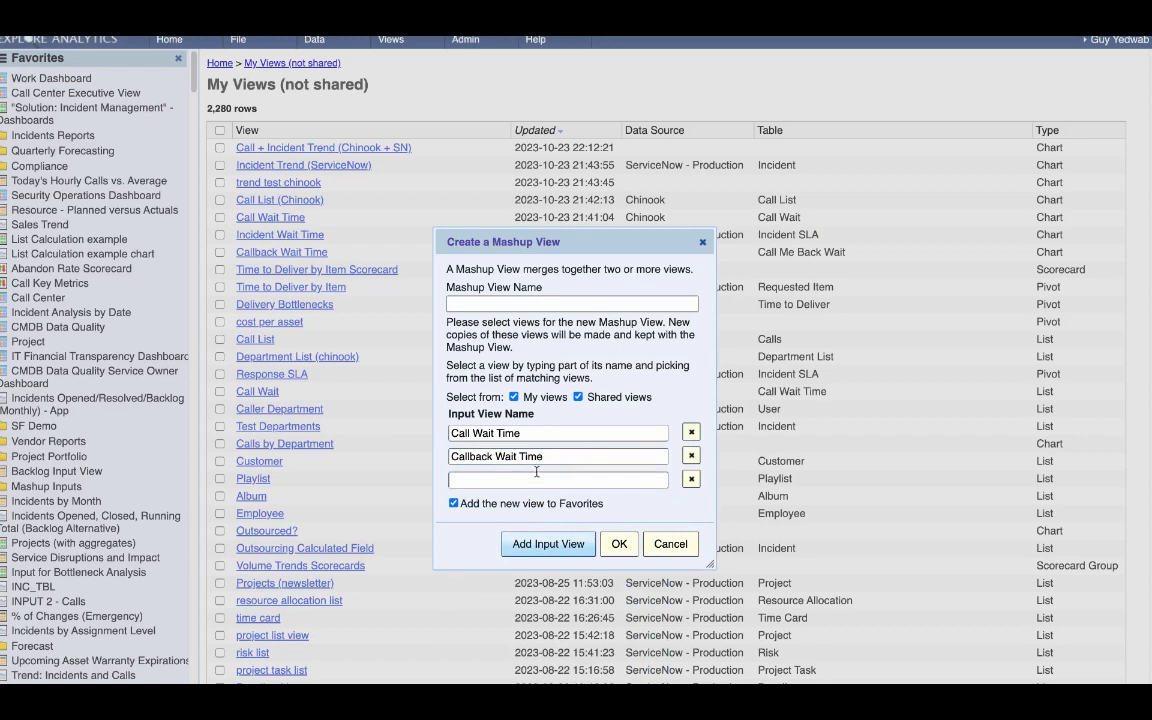
left_click(536, 478)
type("incident wait")
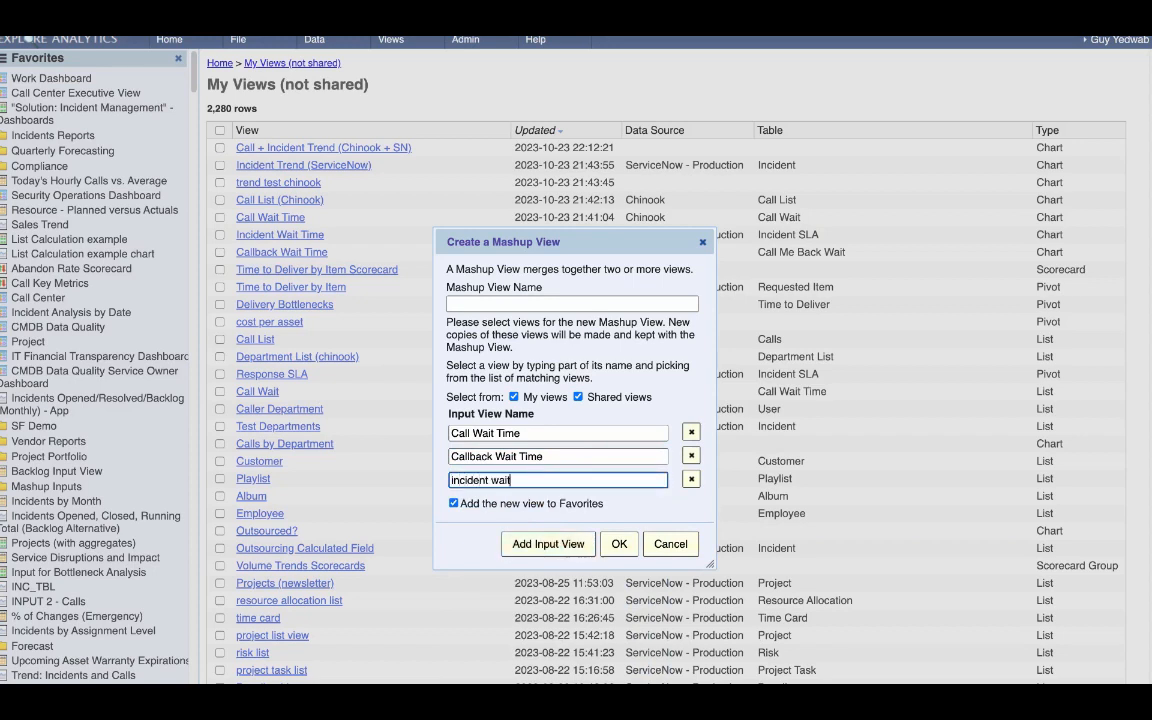
left_click(489, 496)
Name the mashup view "Wait Time By System", create it and dismiss the confirmation.
left_click(535, 298)
type("Wait Time By System")
left_click(619, 543)
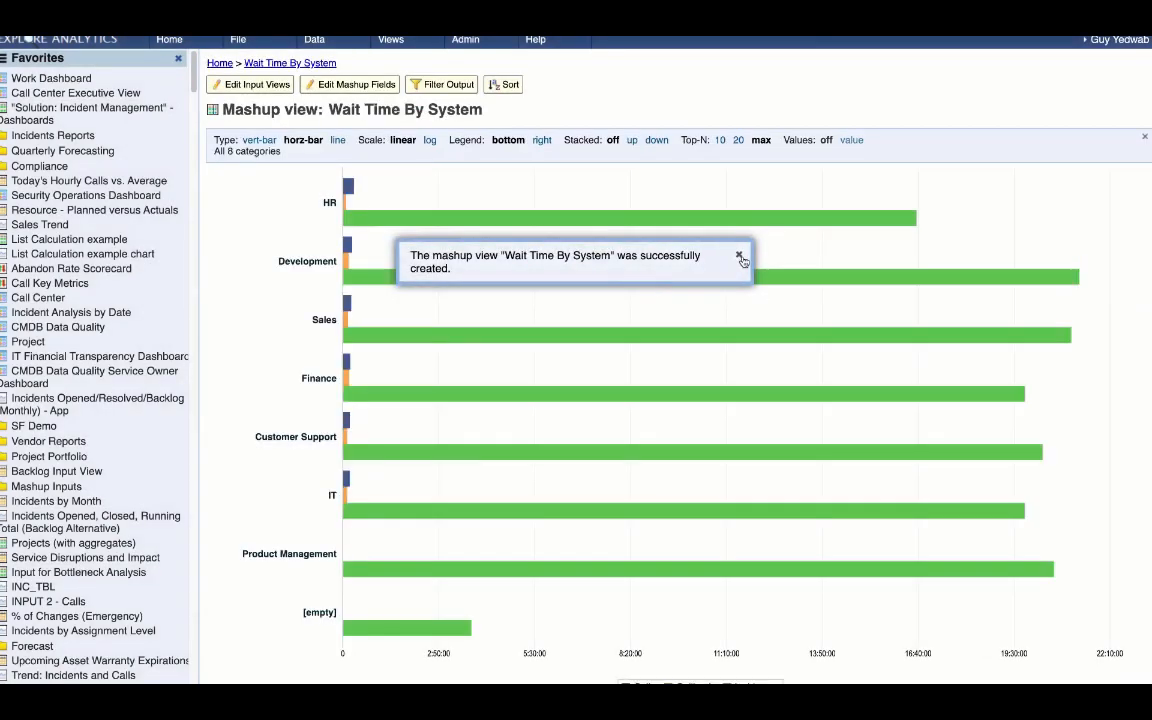
left_click(740, 257)
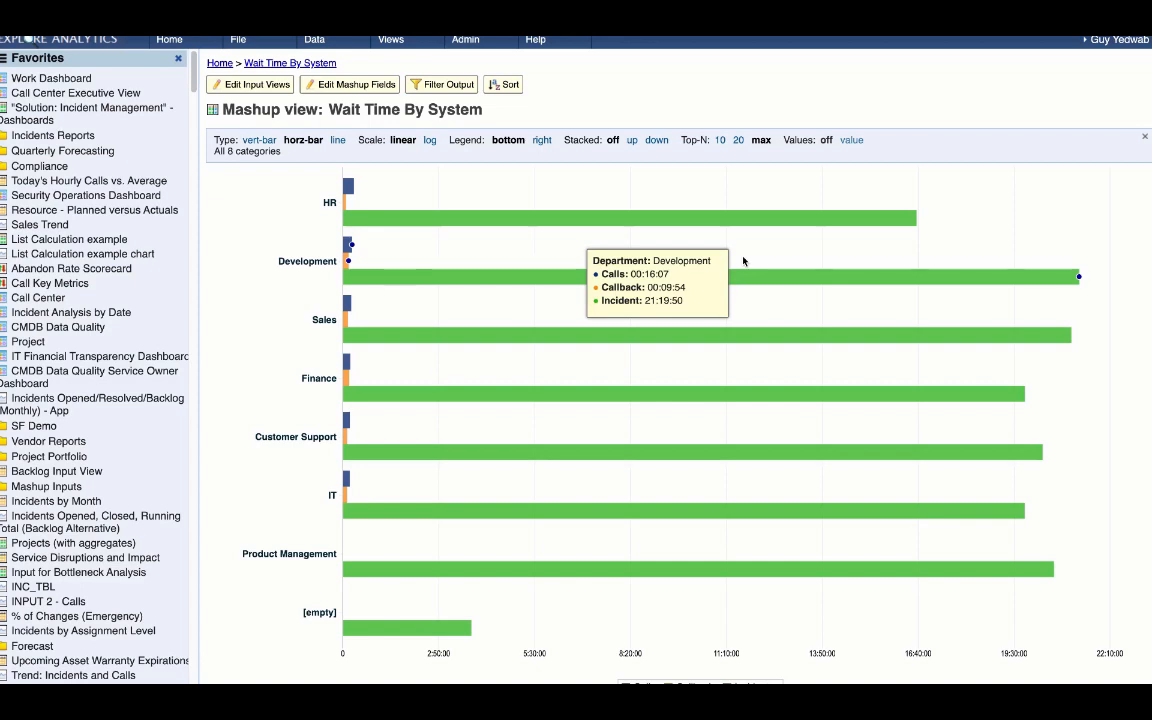
Examine the Calls, Callback and Incident wait times for the Development department in the chart.
left_click(743, 261)
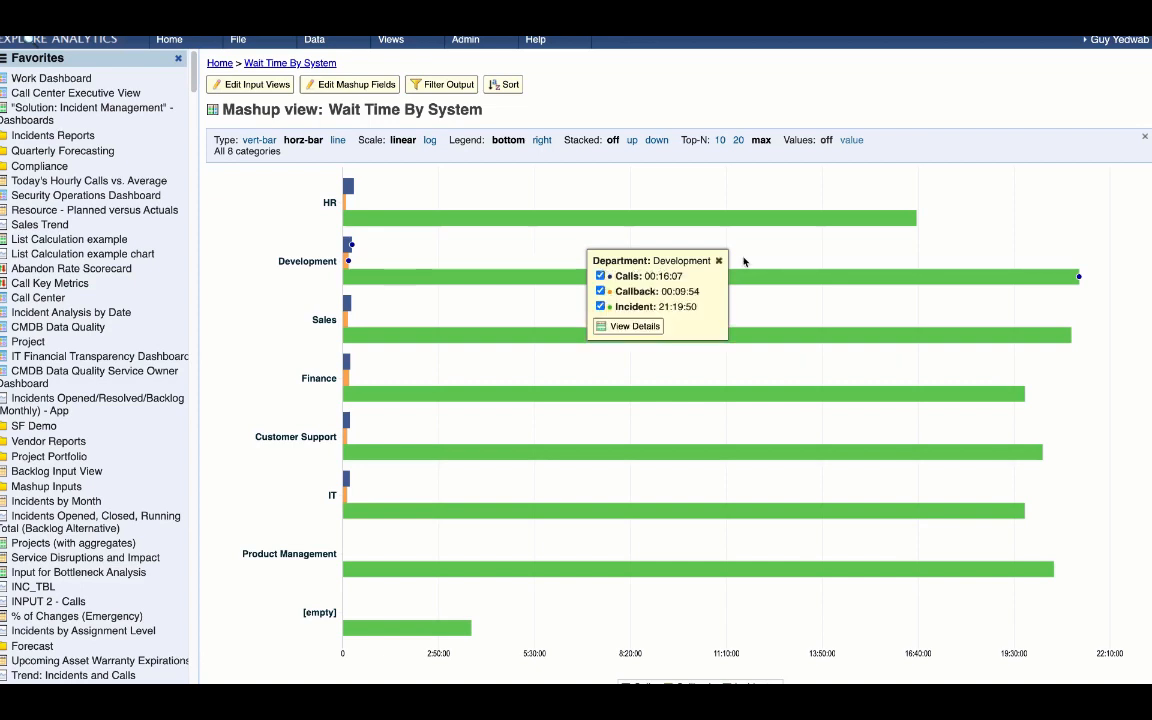
left_click_drag(614, 276, 688, 282)
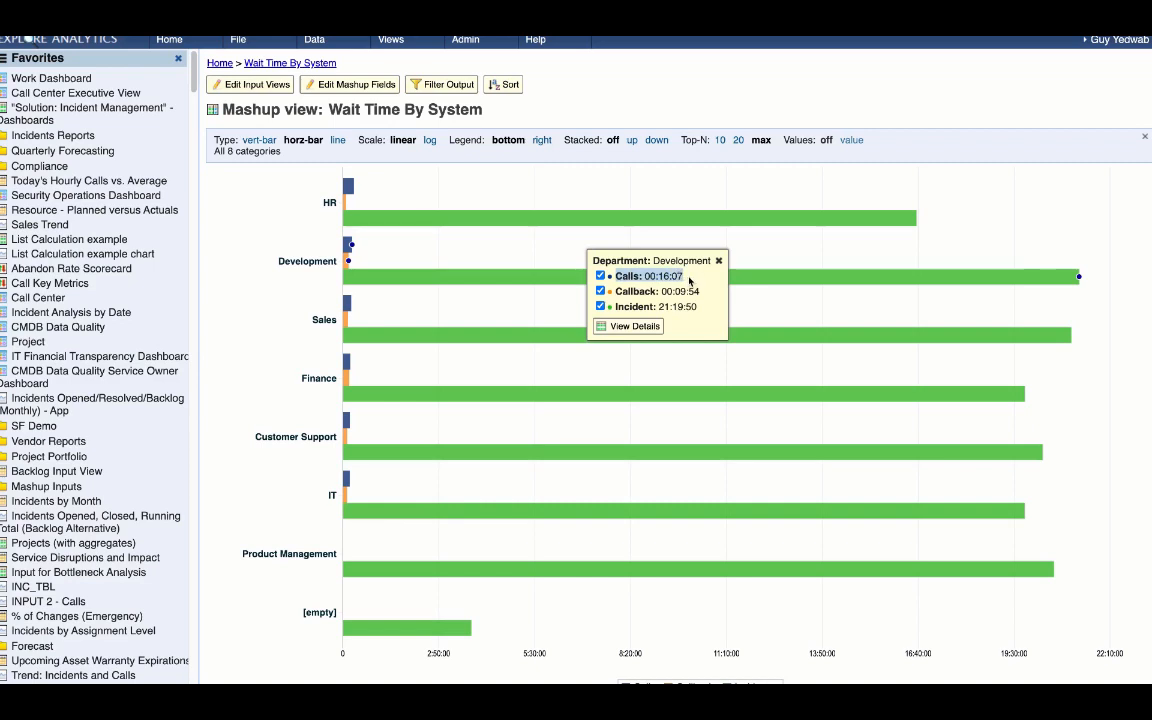
left_click(689, 281)
left_click_drag(622, 291, 703, 292)
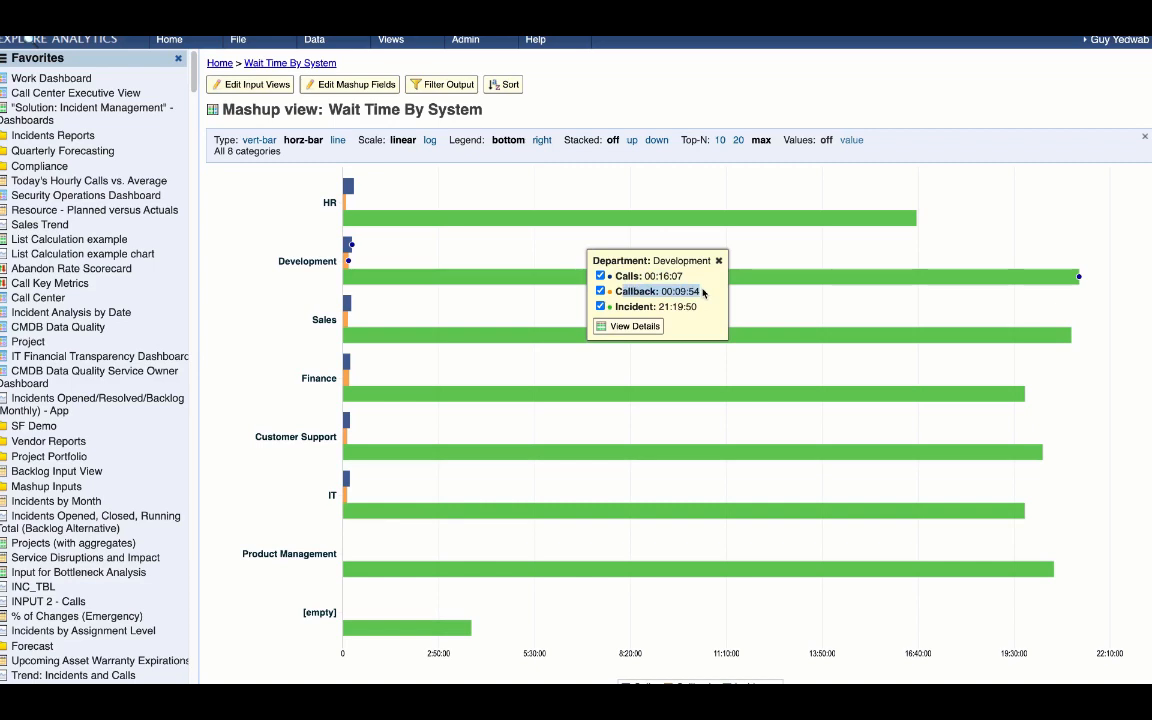
left_click(620, 308)
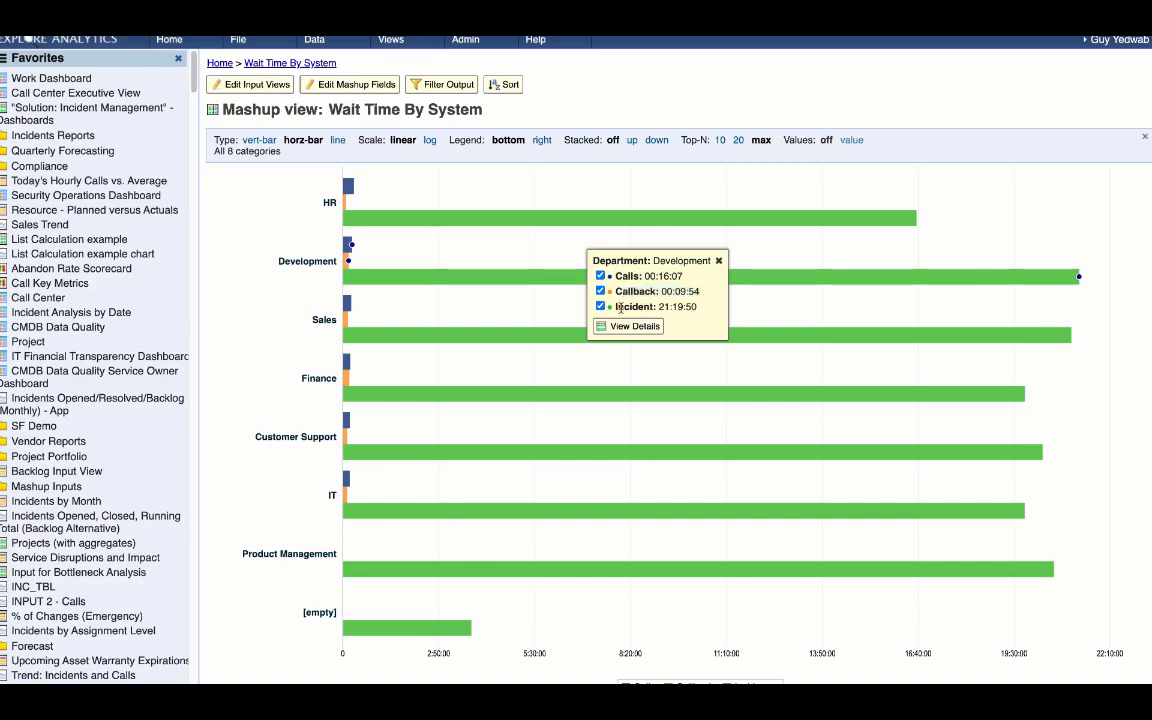
left_click_drag(700, 309, 623, 300)
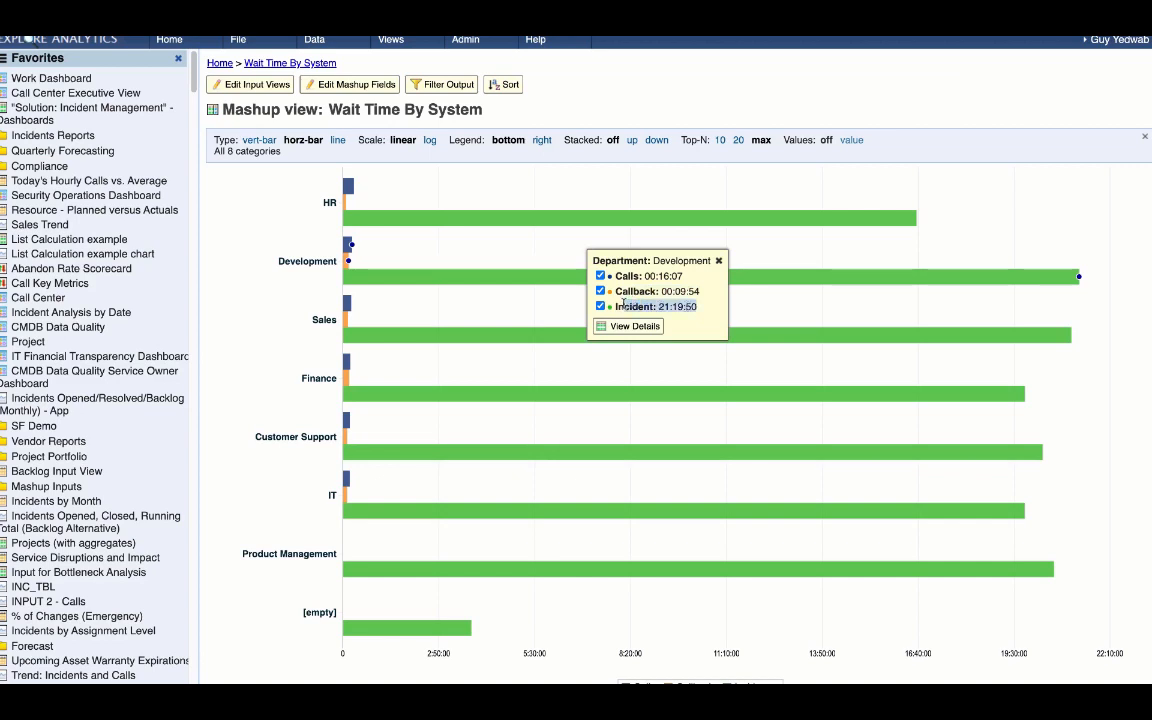